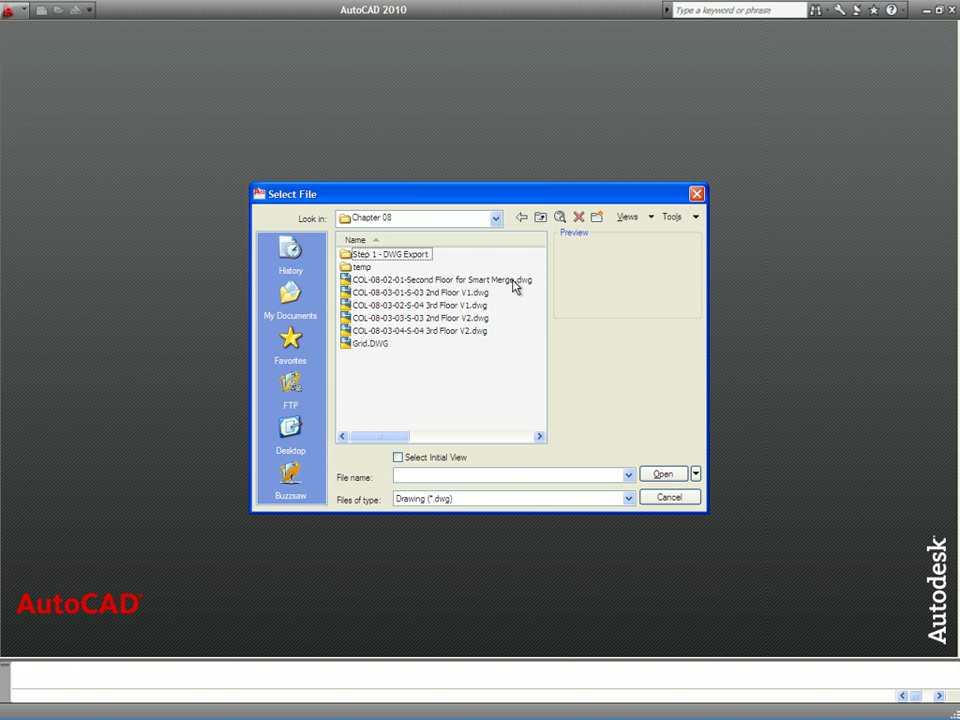
Step: Open the drawing COL-08-02-01-Second Floor for Smart Merge.dwg from the Chapter 08 folder
left_click(515, 285)
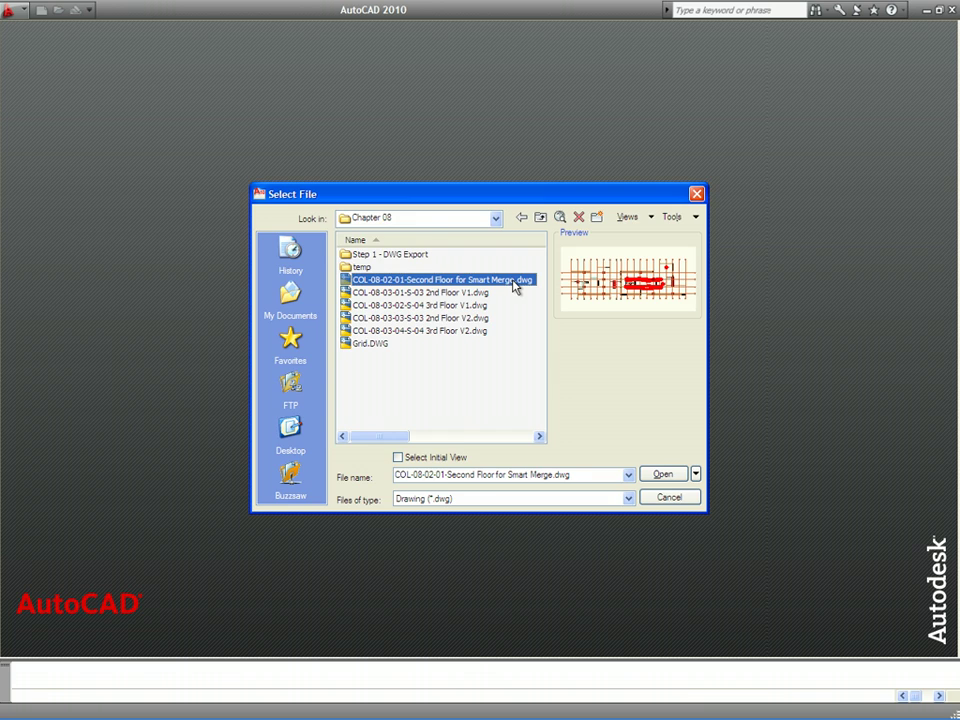
double_click(515, 285)
scroll(684, 466, "up", 4)
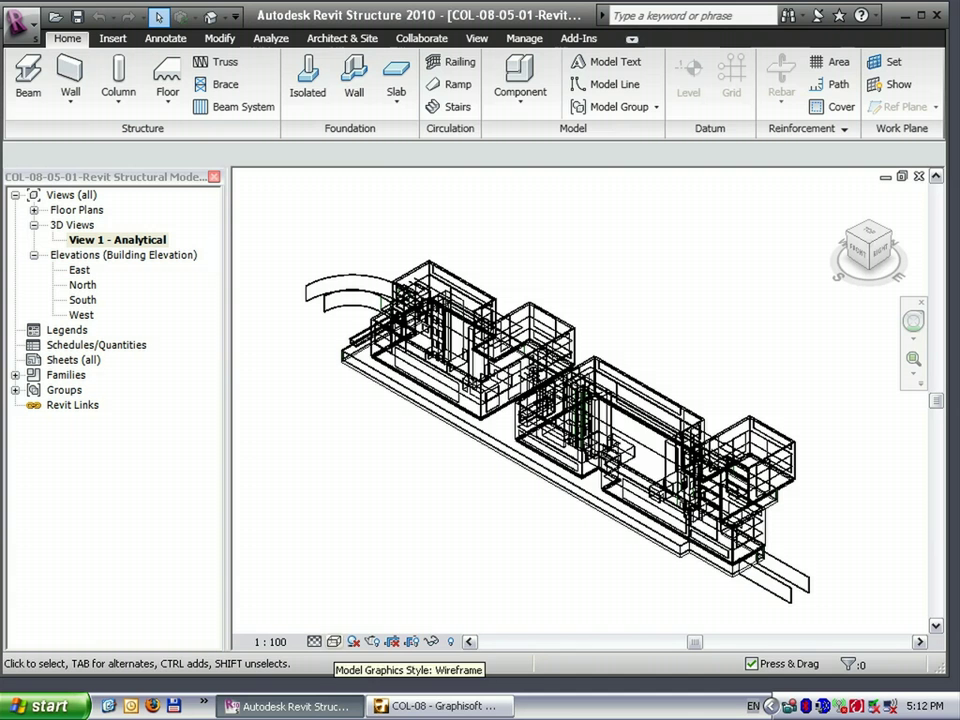
Step: Switch to Revit Structure and change the model graphics style of the View 1 - Analytical 3D view
left_click(333, 641)
left_click(360, 606)
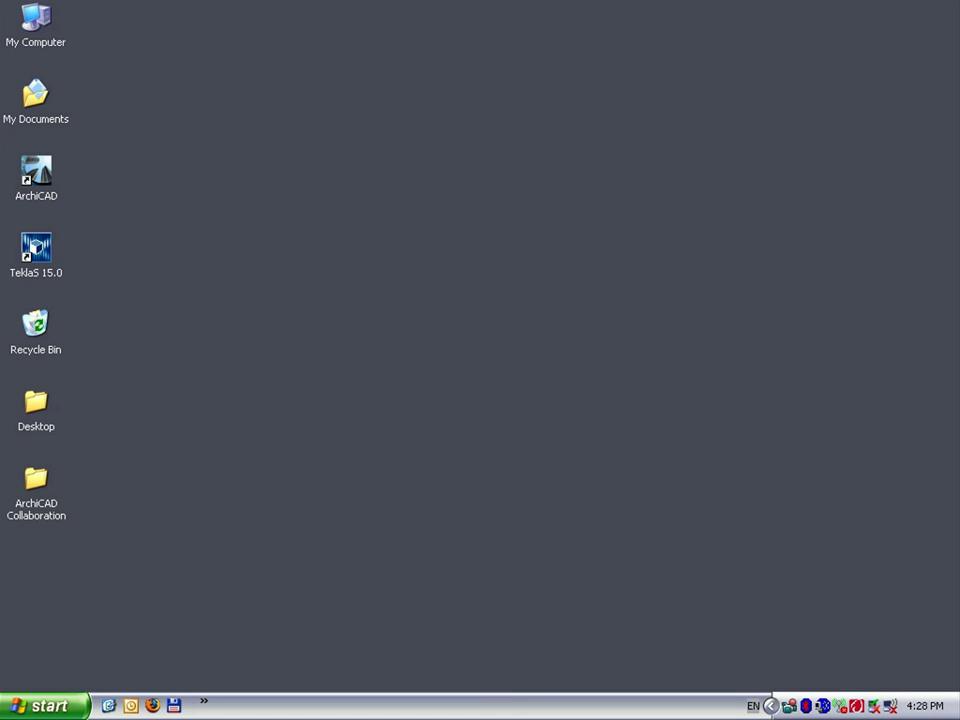
Step: Launch TeklaS 15.0 from the desktop
double_click(36, 247)
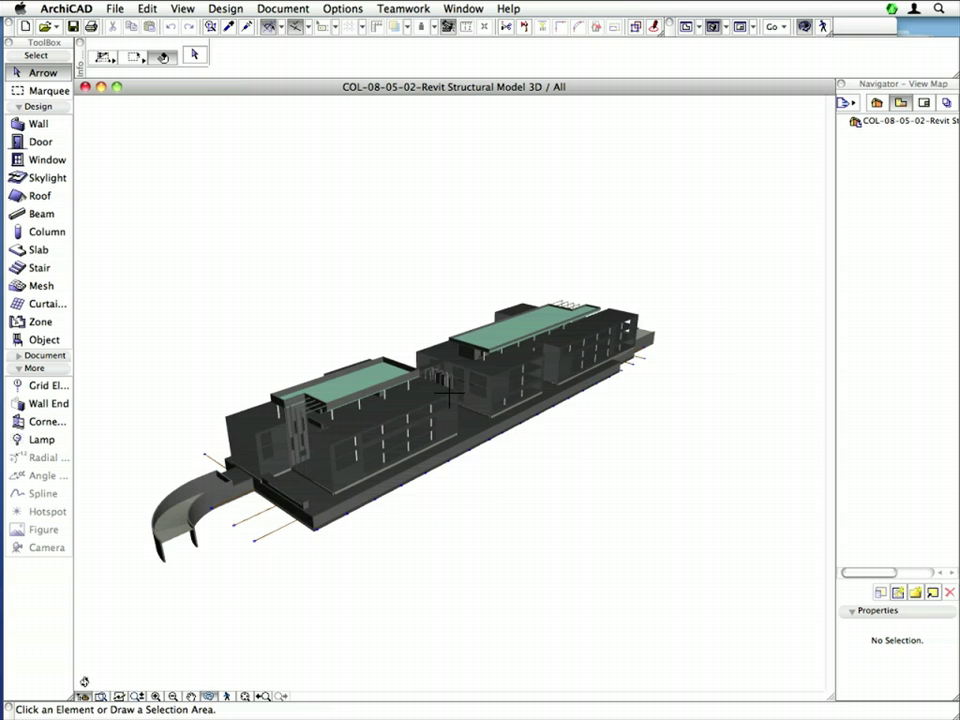
left_click_drag(84, 681, 750, 673)
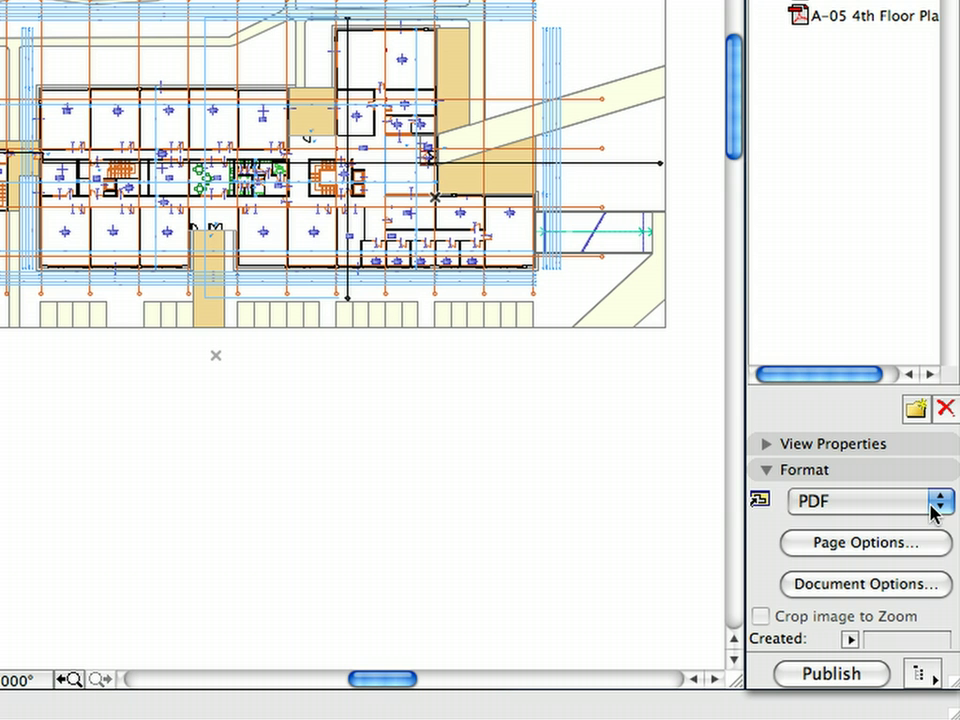
Step: In ArchiCAD, set the publishing format to DWG and the translator's Saving Floor Plan option to Prepare File for Smart Merge
left_click(933, 508)
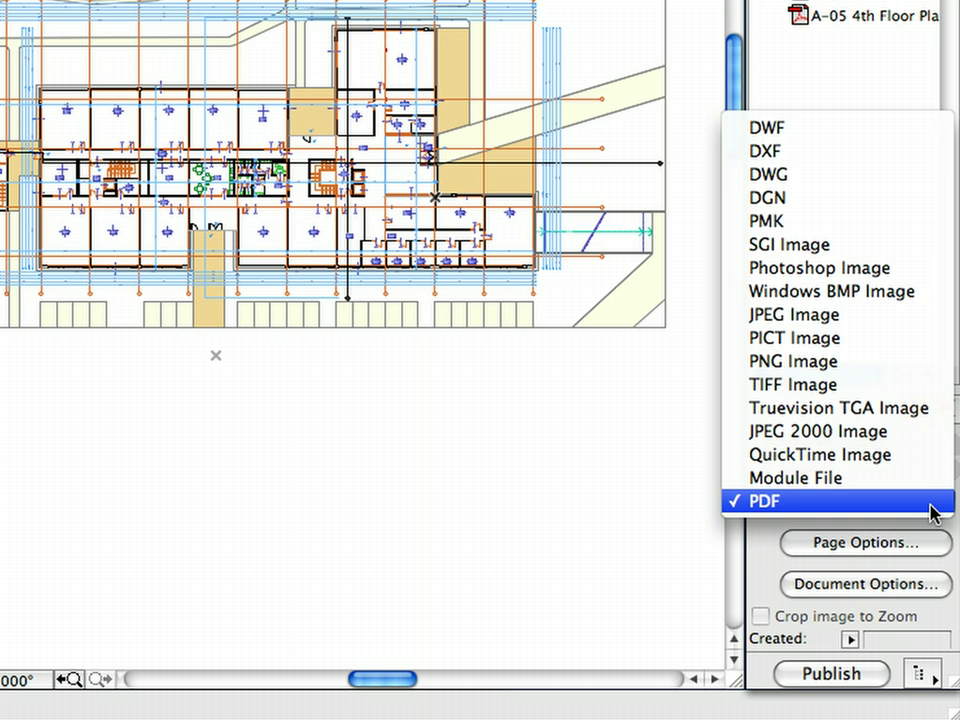
left_click(944, 182)
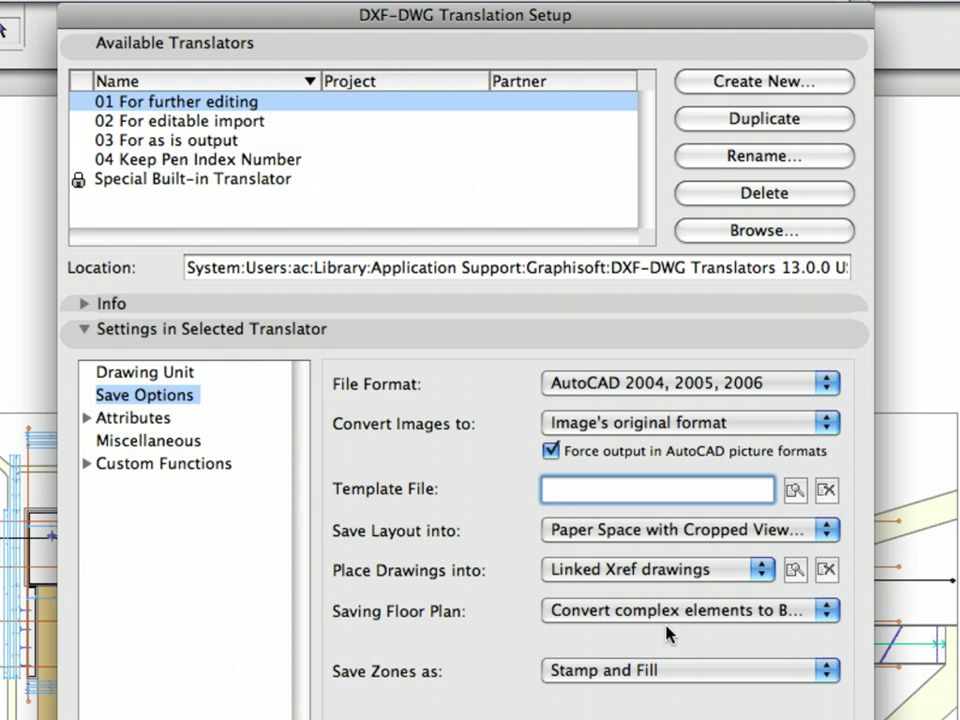
left_click(722, 612)
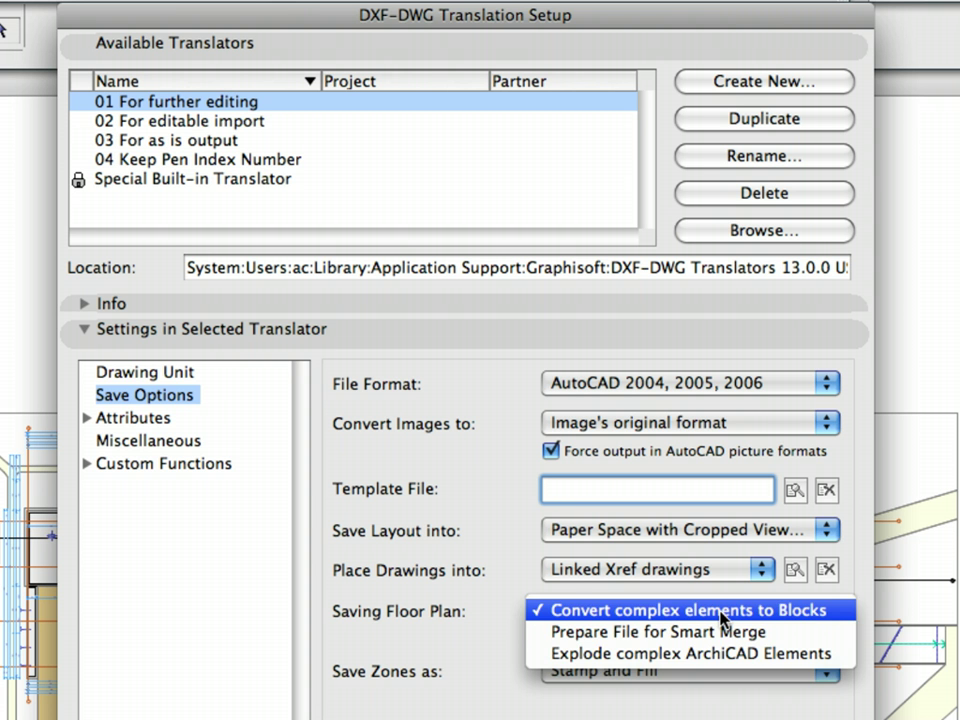
left_click(790, 632)
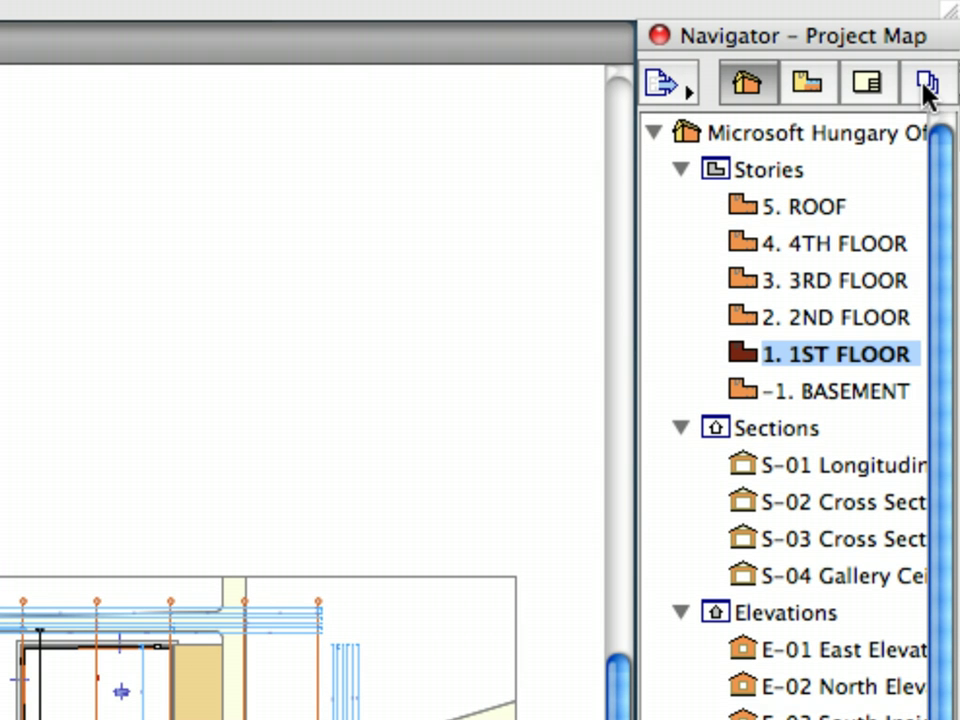
Step: Show the publisher sets in the Navigator and choose the 02-Structural Consultant set
left_click(927, 88)
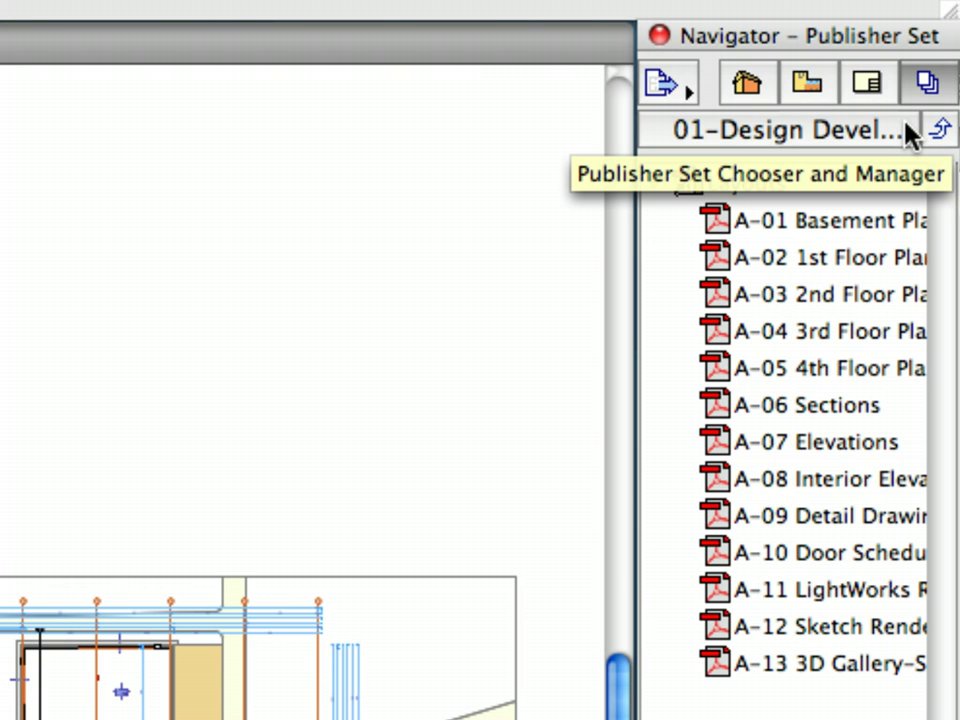
left_click(903, 135)
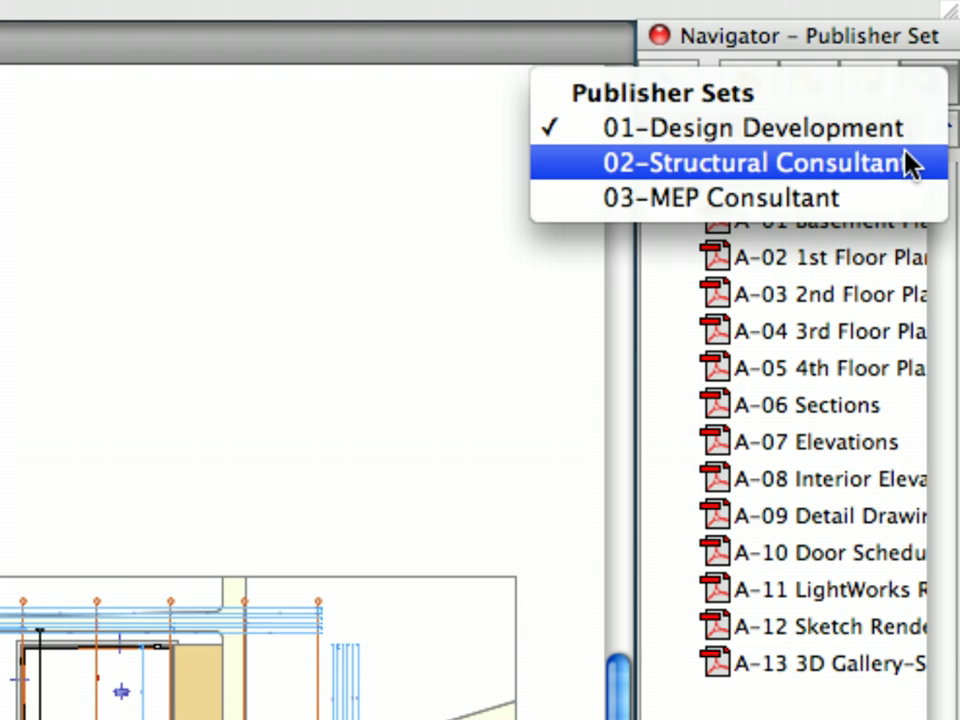
left_click(910, 163)
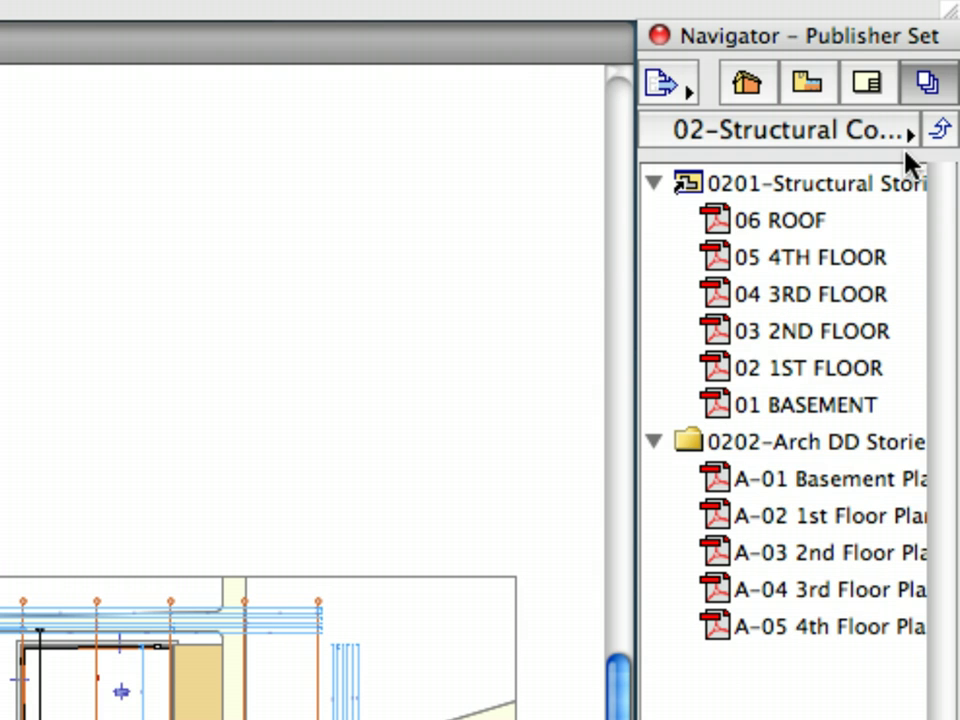
Step: Set the publishing format of the 0201-Structural Stories views to DWG
left_click(848, 184)
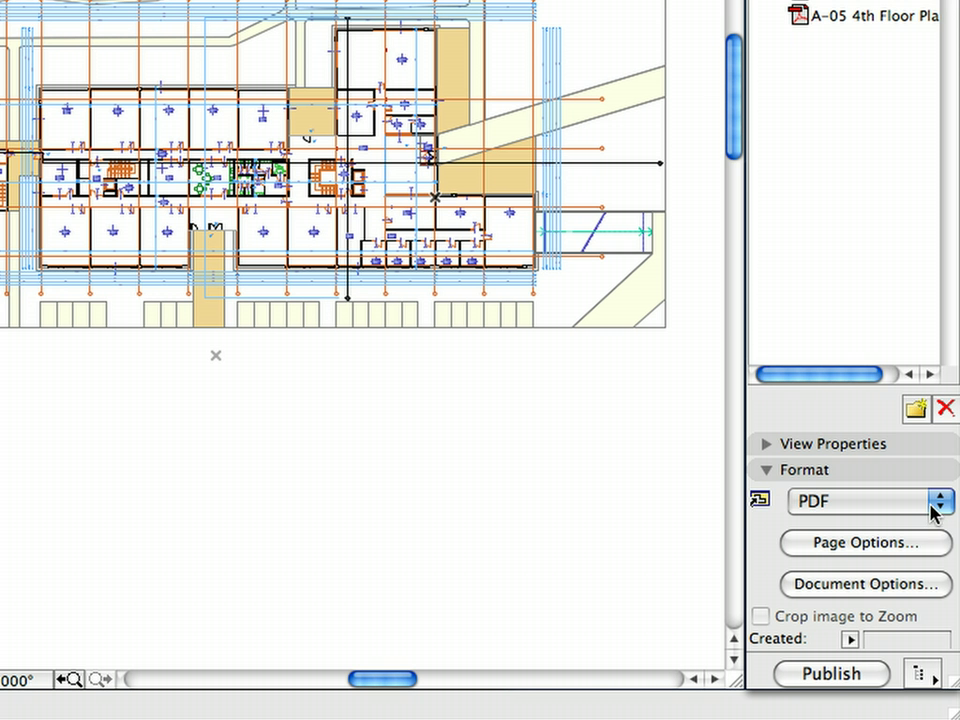
left_click(932, 502)
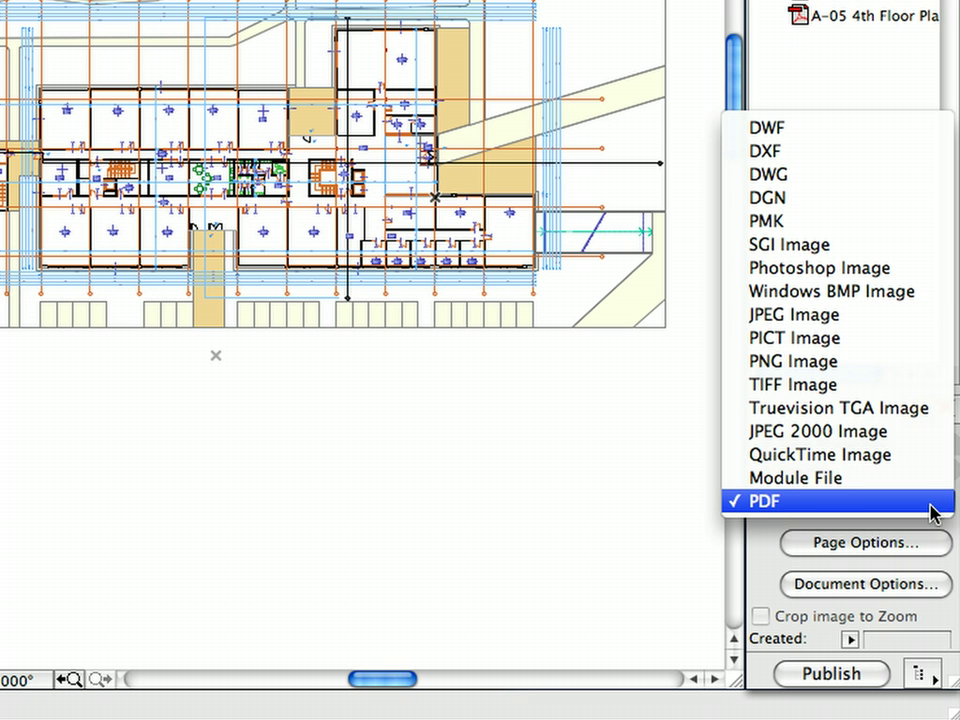
left_click(940, 175)
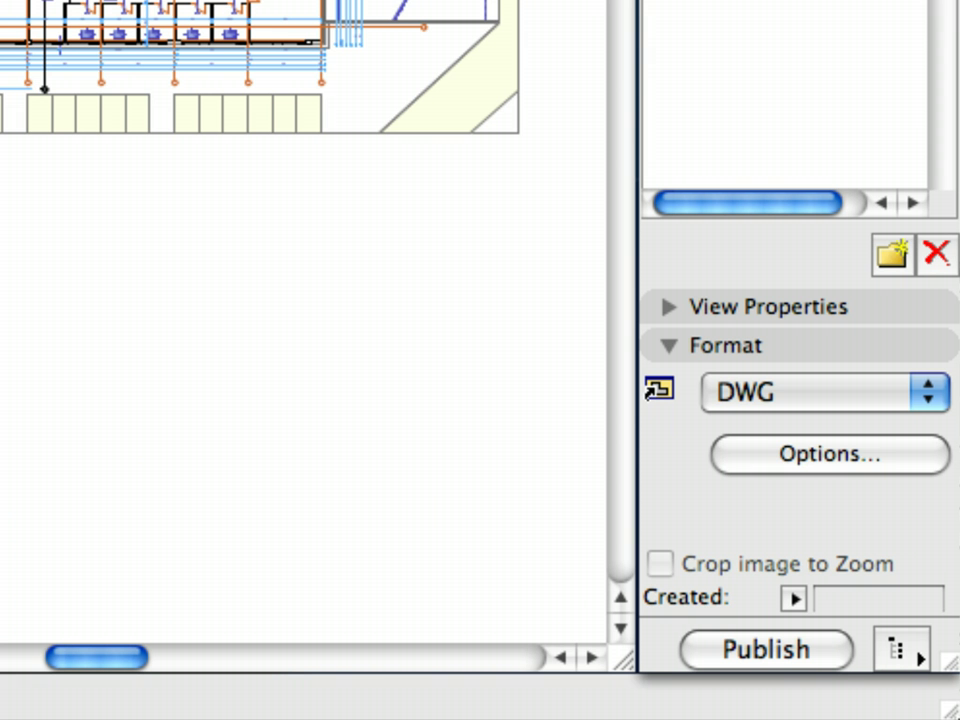
Step: Open the DWG translator settings for the structural stories and choose 1 inch as the drawing unit of 01 For further editing
left_click(879, 449)
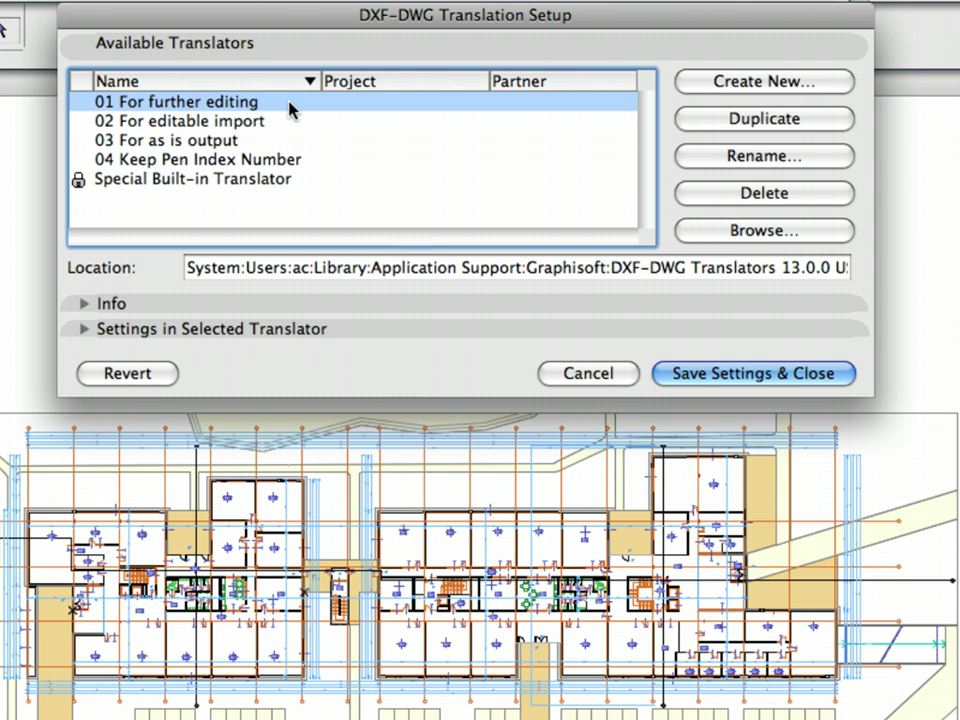
left_click(330, 339)
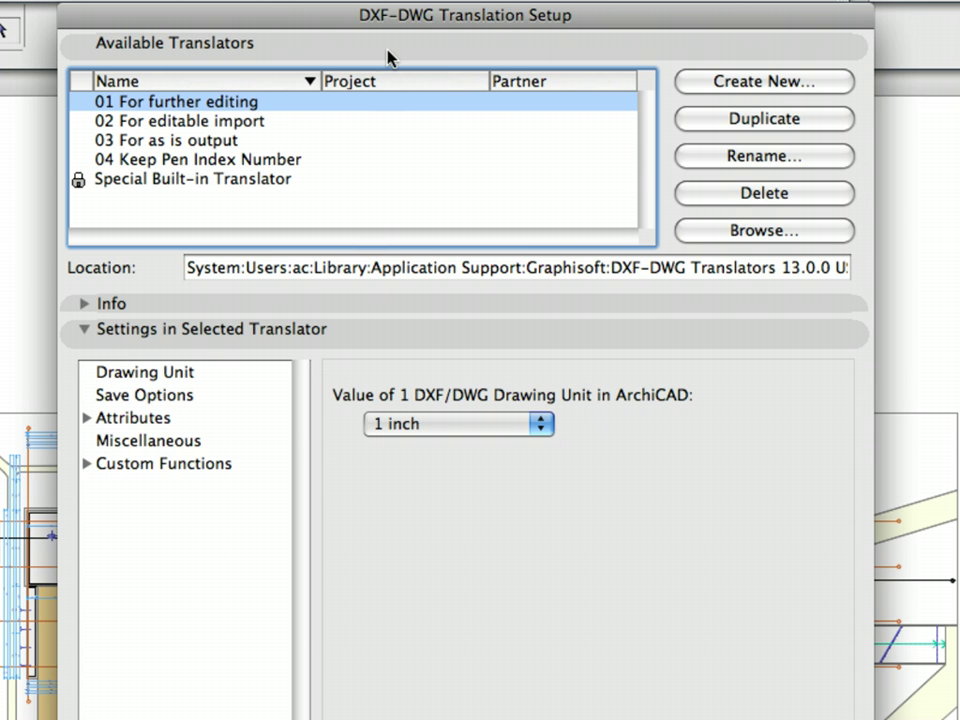
left_click(186, 376)
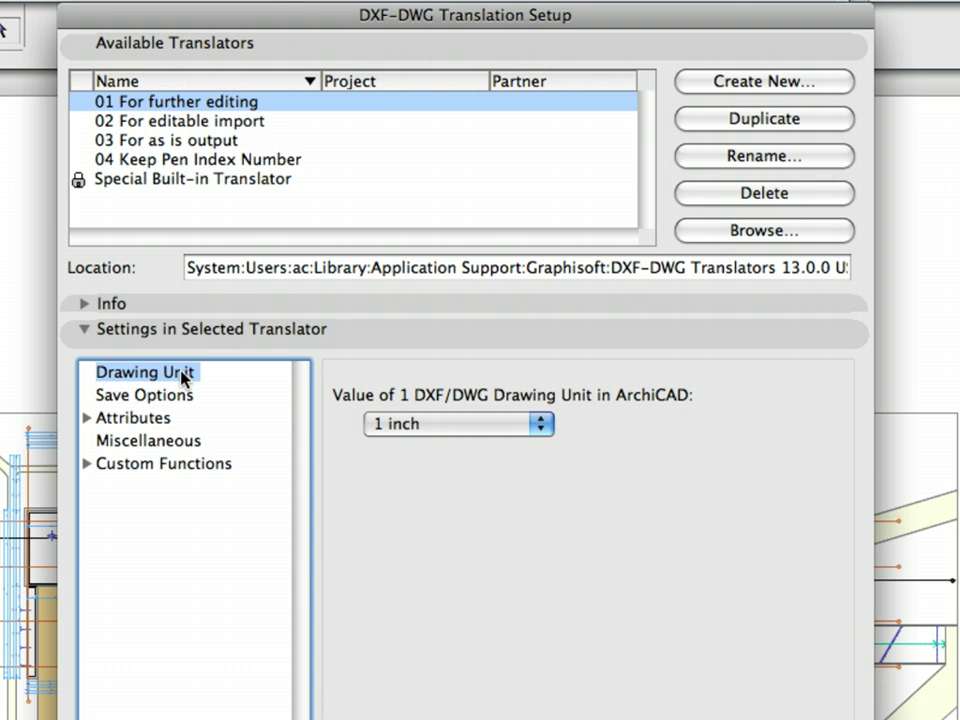
left_click(502, 432)
left_click(502, 432)
left_click(502, 432)
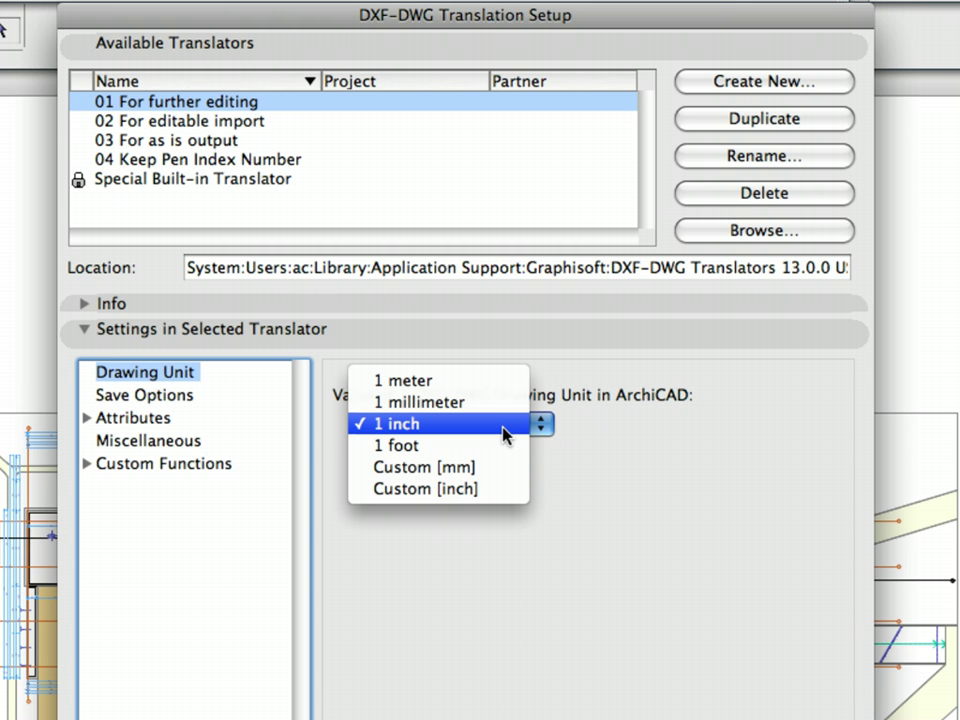
left_click(502, 432)
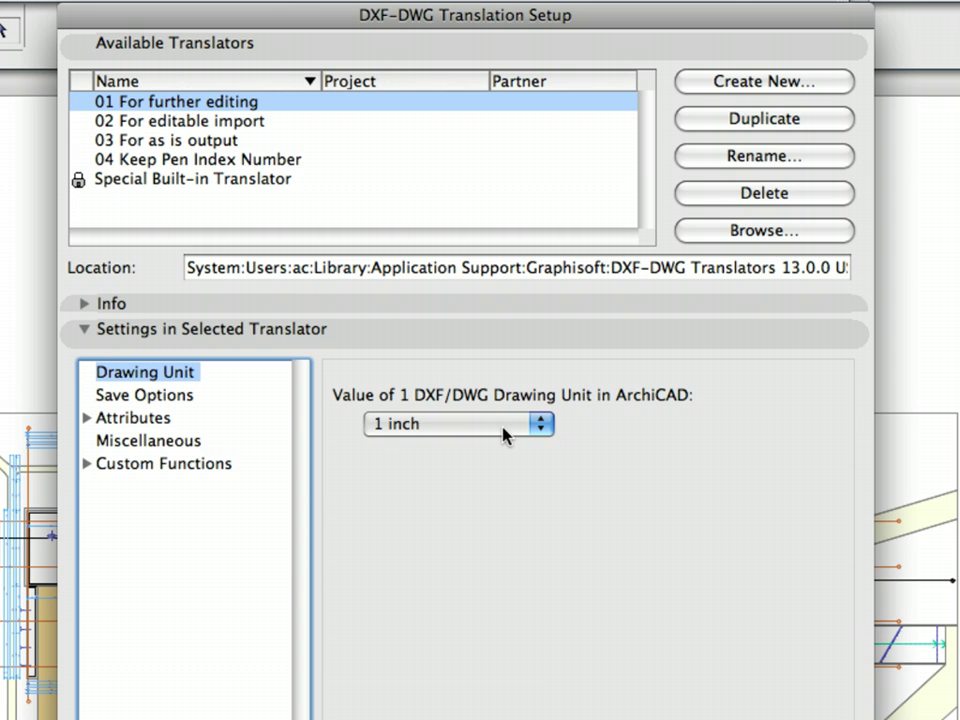
Step: In the translator's save options, choose the AutoCAD 2004, 2005, 2006 file format and place drawings into Linked Xref drawings
left_click(152, 400)
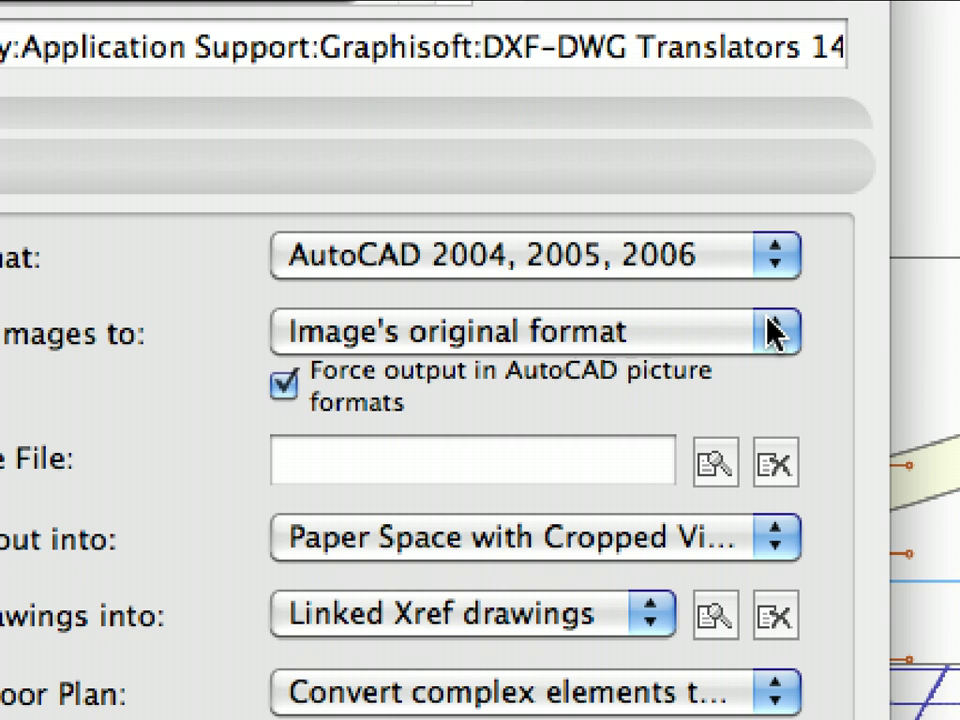
left_click(740, 270)
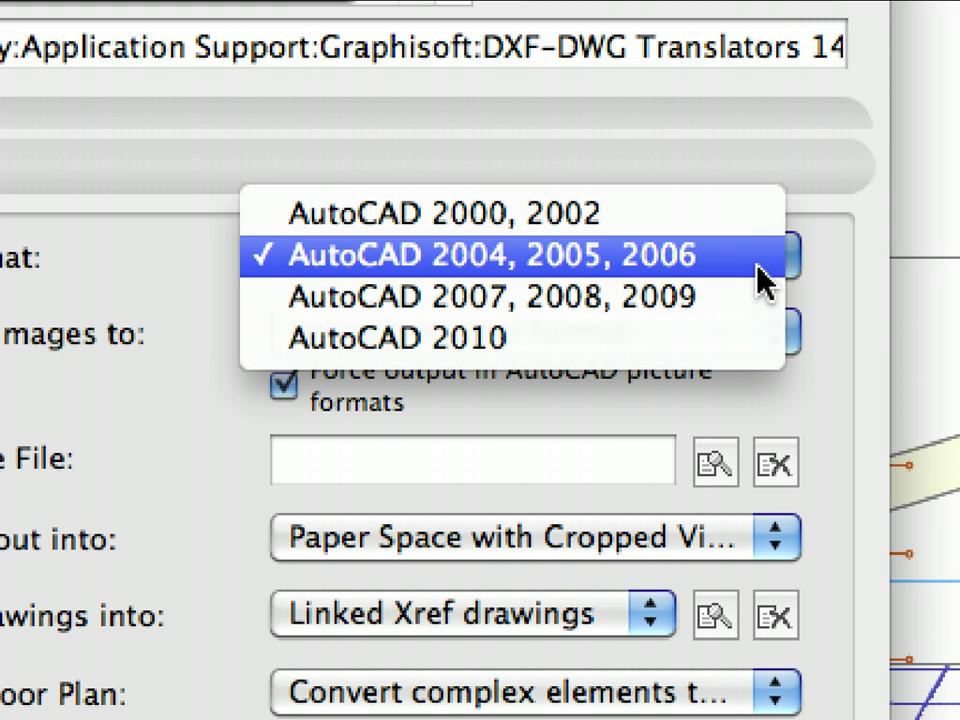
left_click(764, 281)
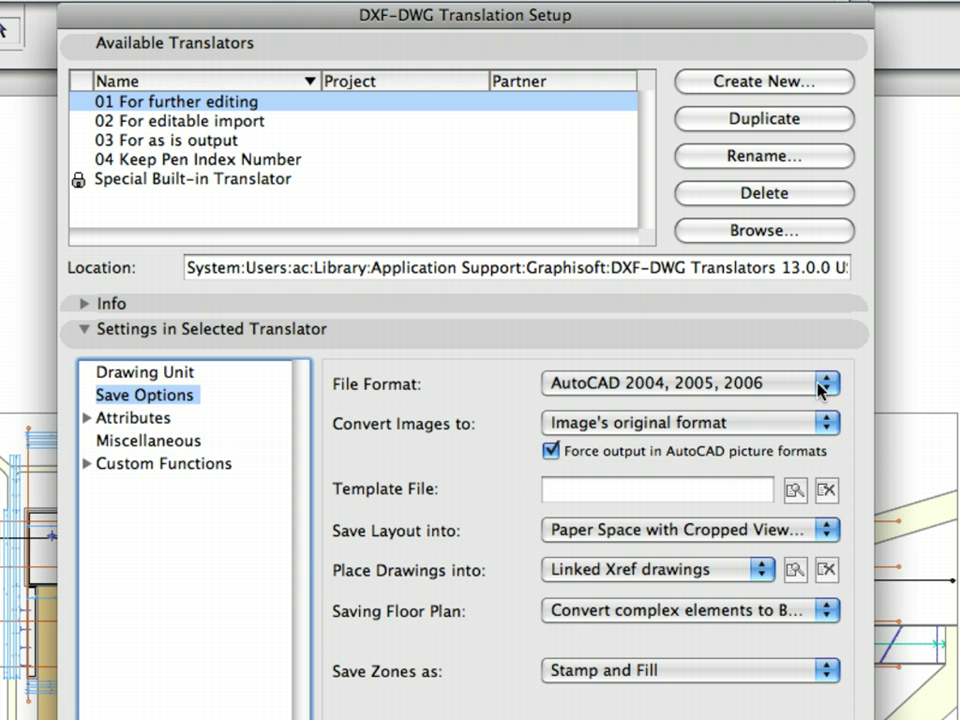
left_click(606, 490)
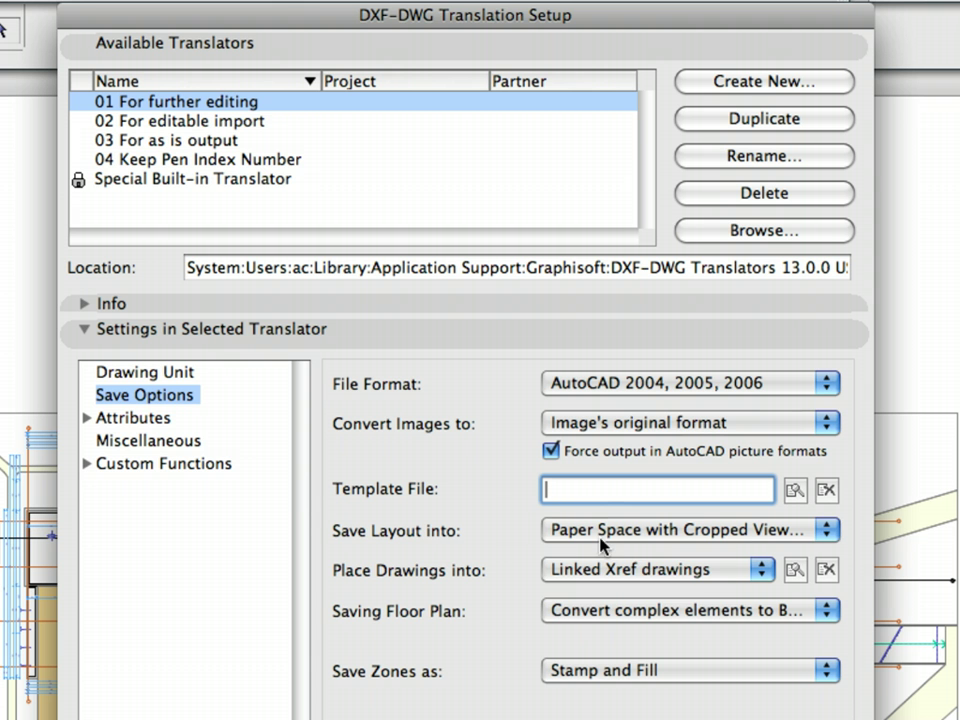
left_click(735, 578)
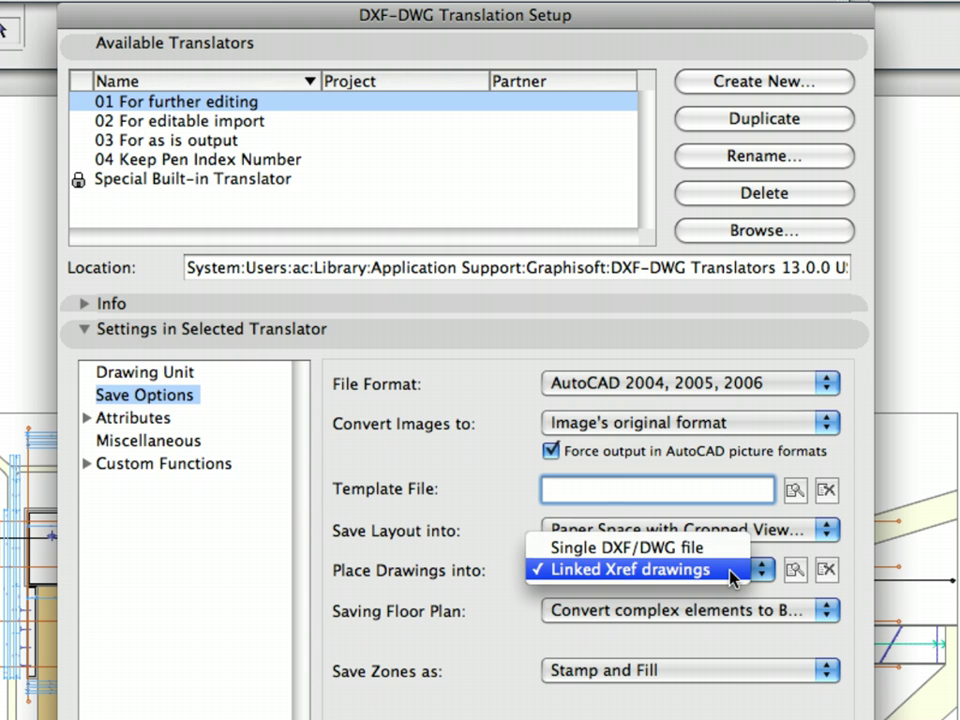
left_click(732, 574)
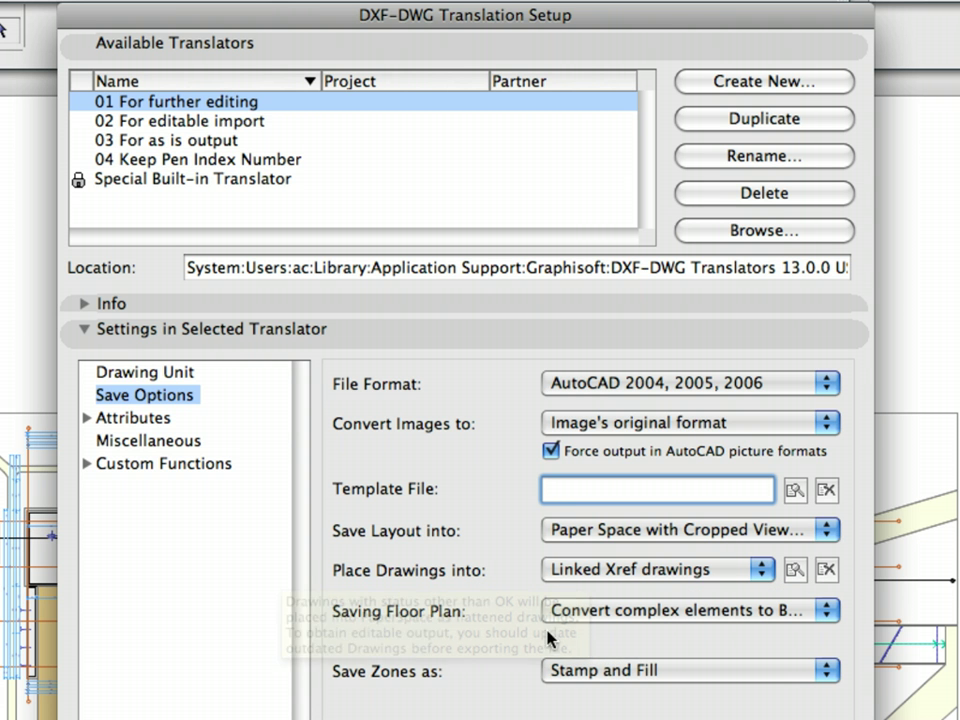
Step: Set Saving Floor Plan to Prepare File for Smart Merge and save the translator settings
left_click(723, 618)
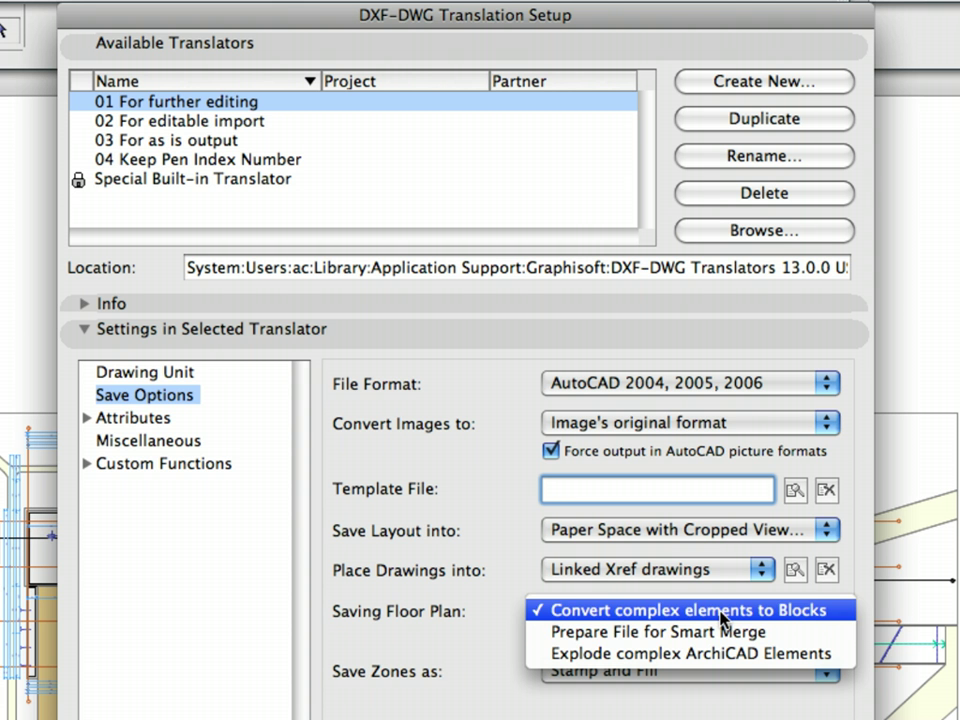
left_click(793, 634)
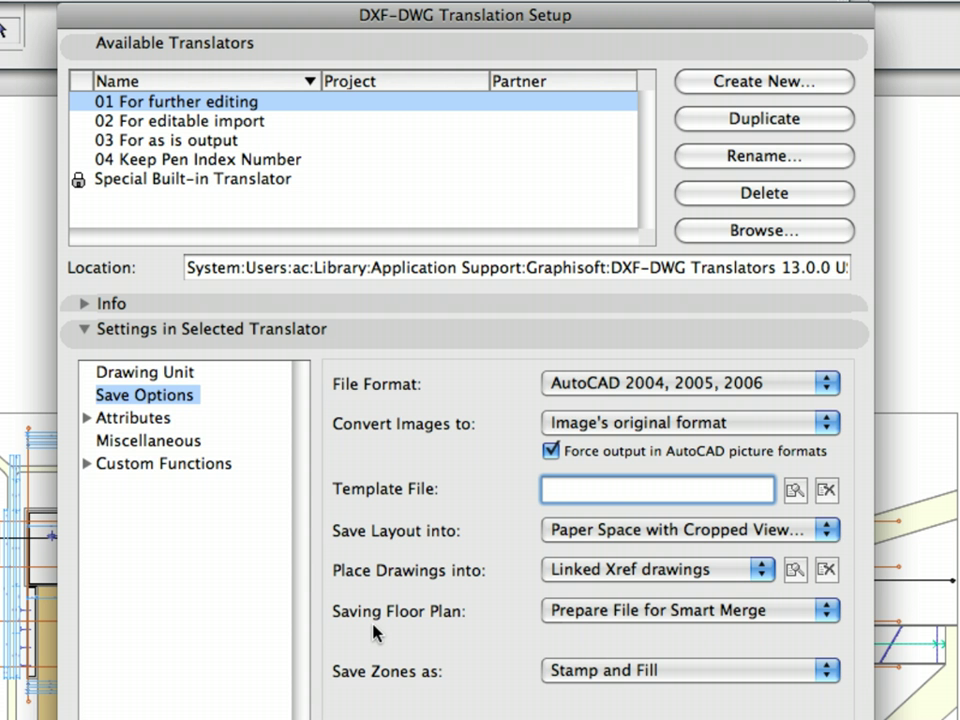
left_click(415, 340)
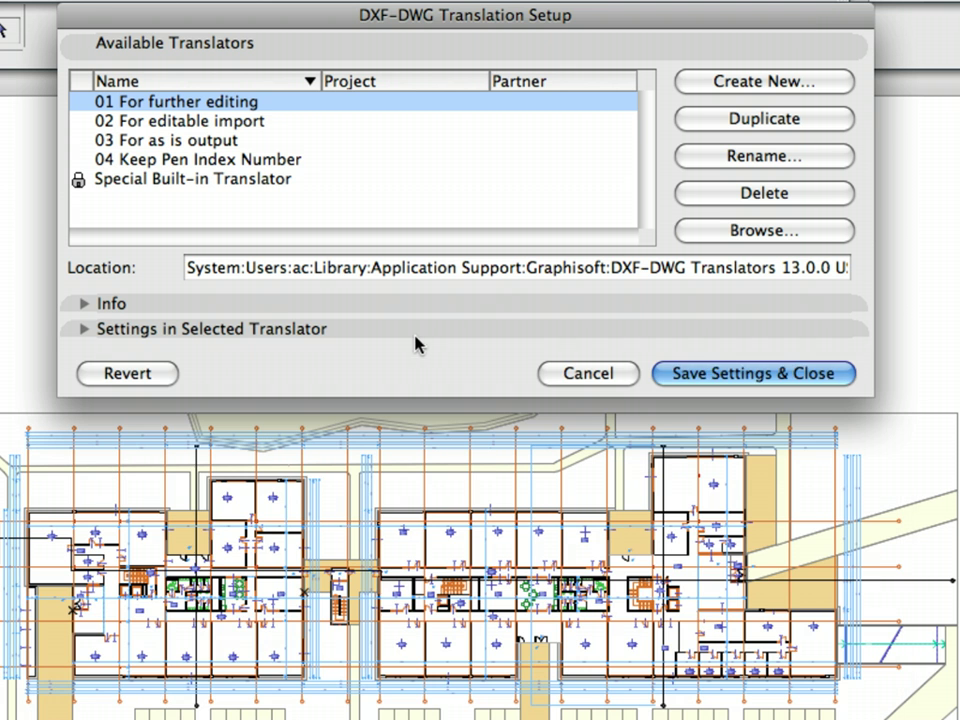
left_click(750, 375)
Step: Set the publishing format of the 0202-Arch DD Stories folder to DWG
left_click(816, 192)
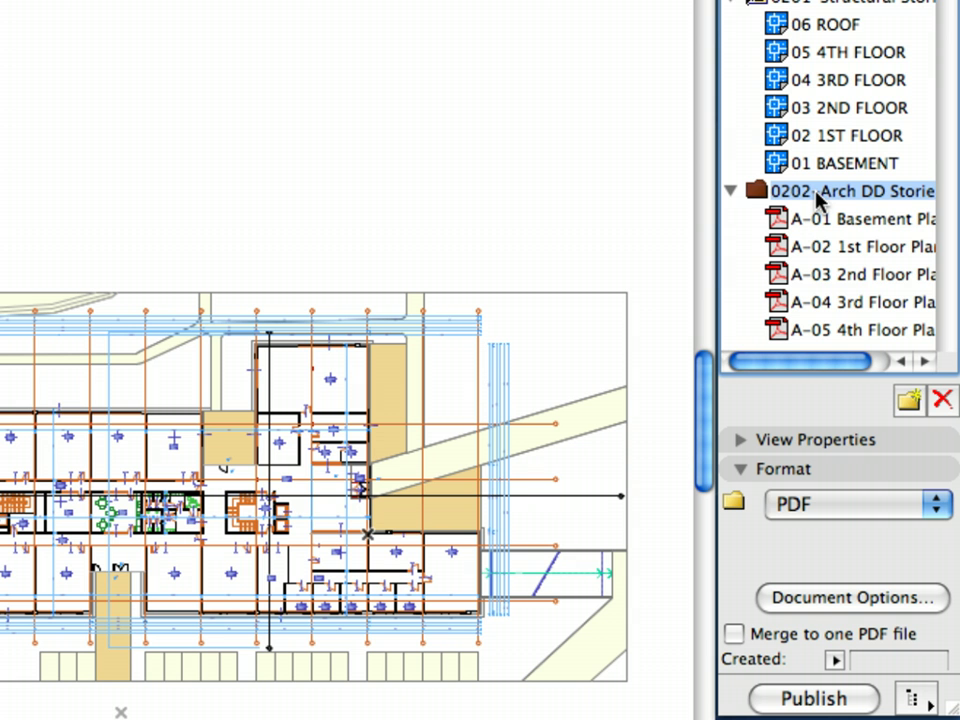
left_click_drag(804, 369, 813, 366)
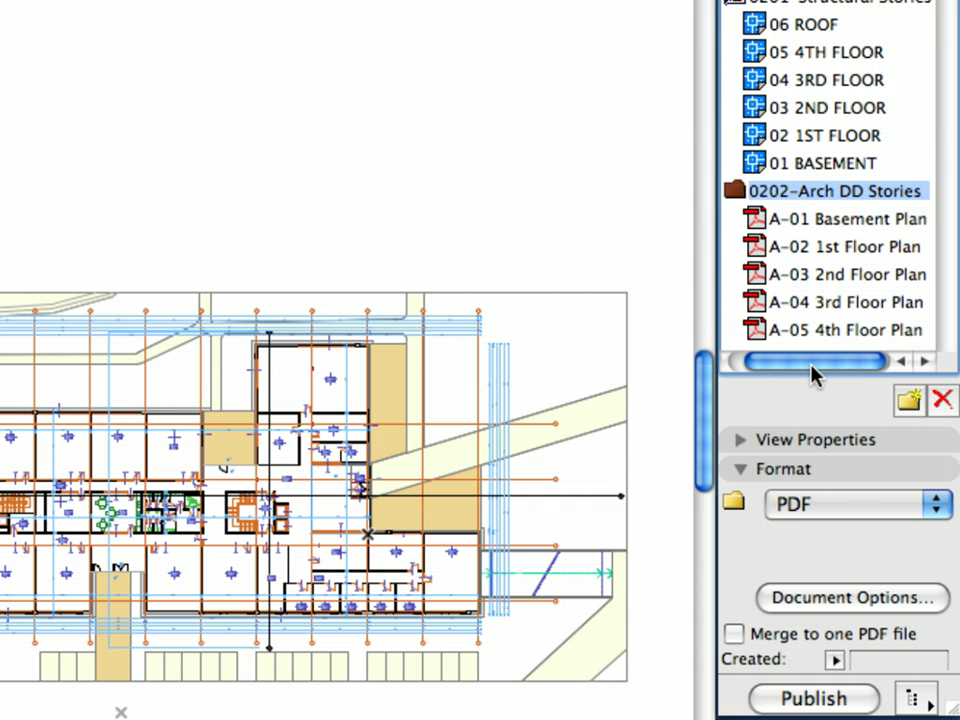
left_click(846, 505)
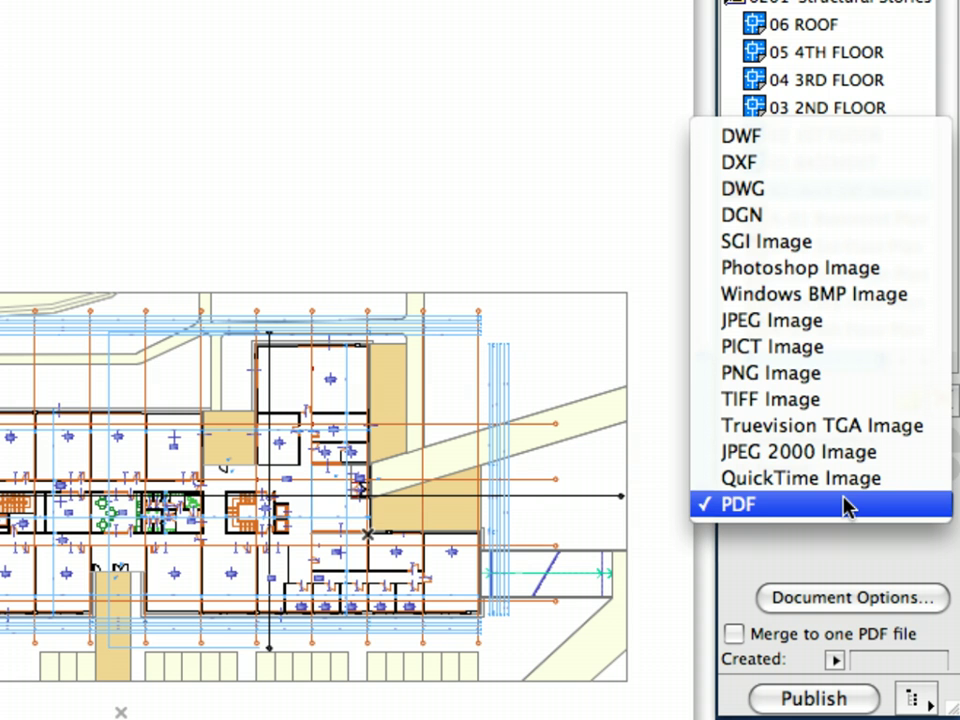
left_click(846, 190)
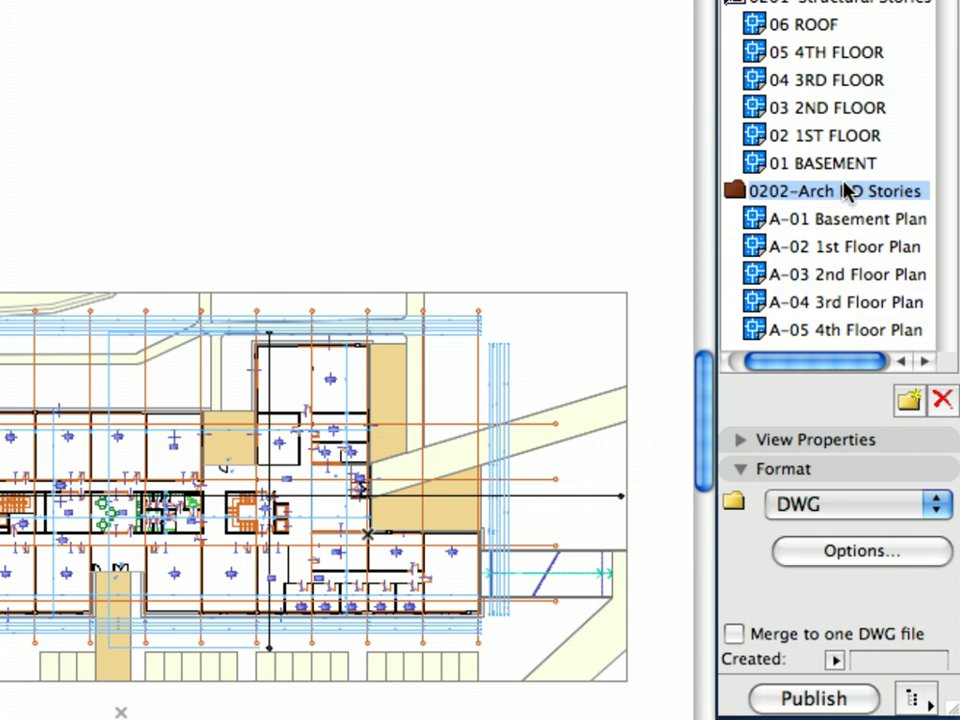
Step: Open the DWG translator settings of the 0202-Arch DD Stories folder and duplicate the 03 For as is output translator
left_click(911, 566)
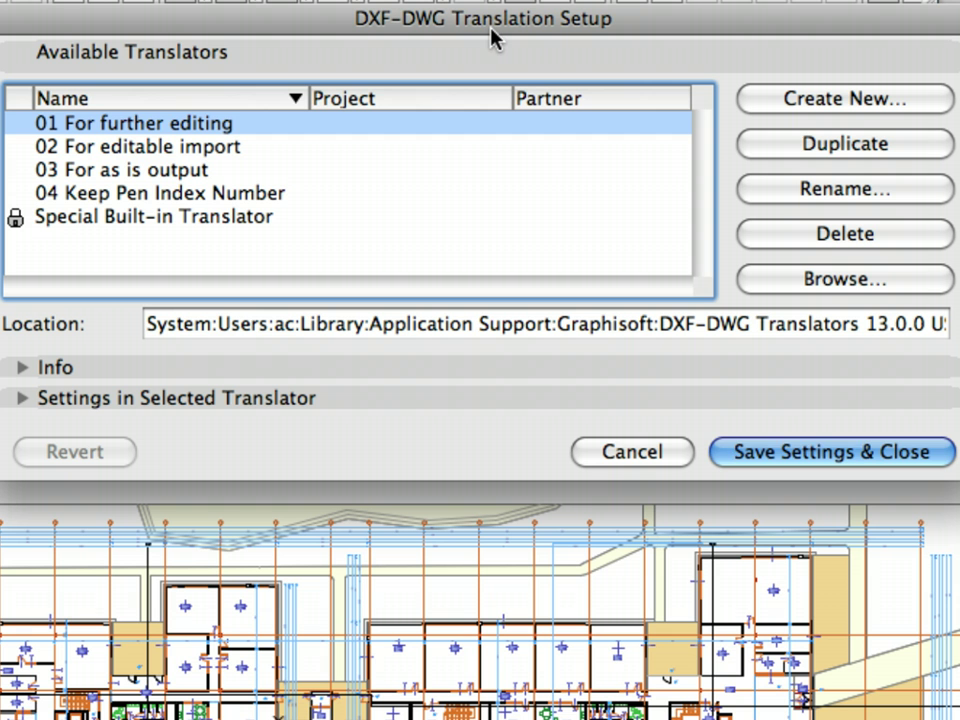
left_click(215, 172)
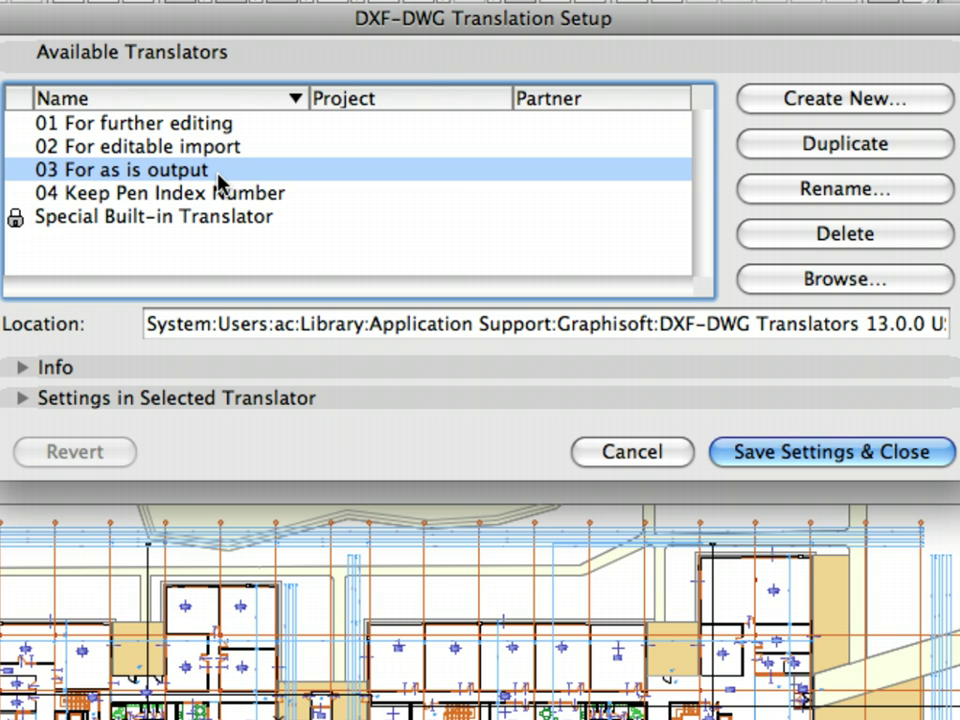
left_click(787, 145)
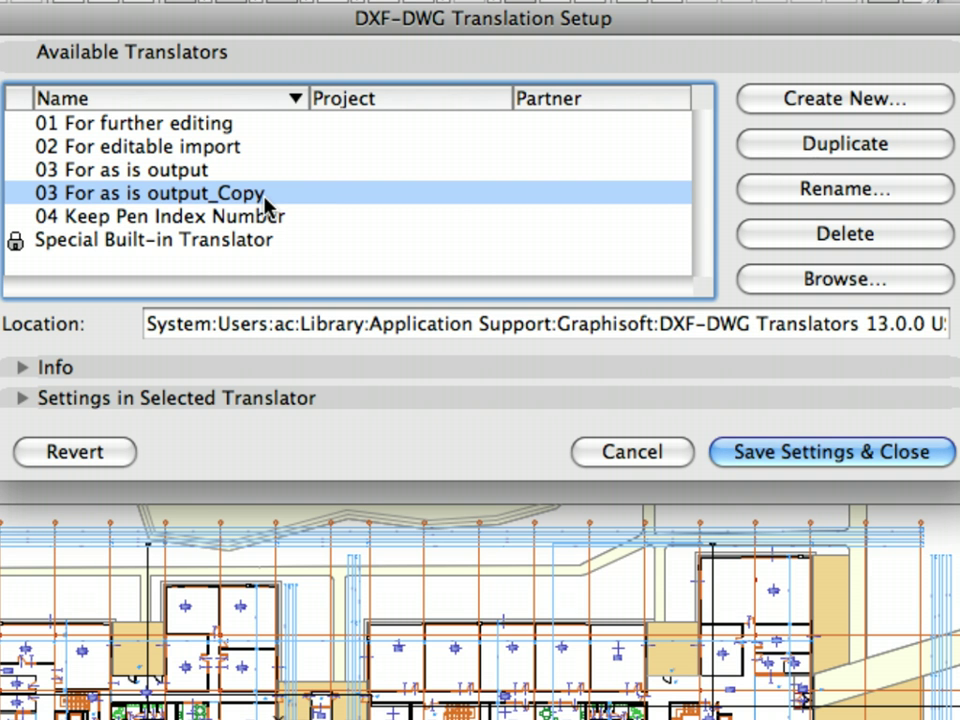
Step: Rename the copied translator to 05 Architectural DD, with MS Project as the project and Structural Engineer as the partner
left_click(759, 195)
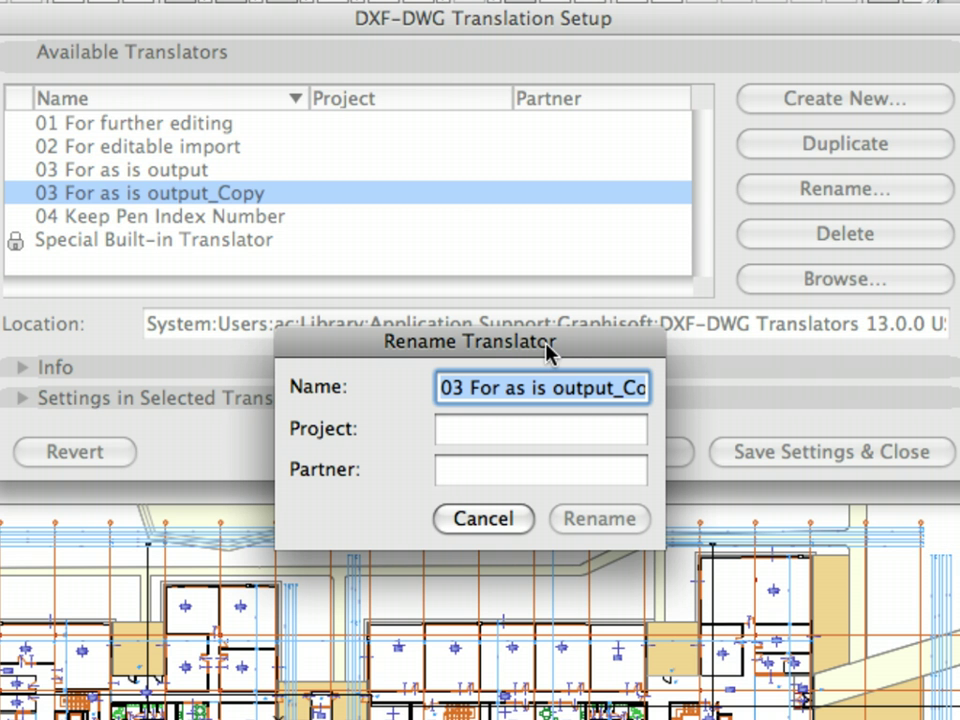
type("05 A")
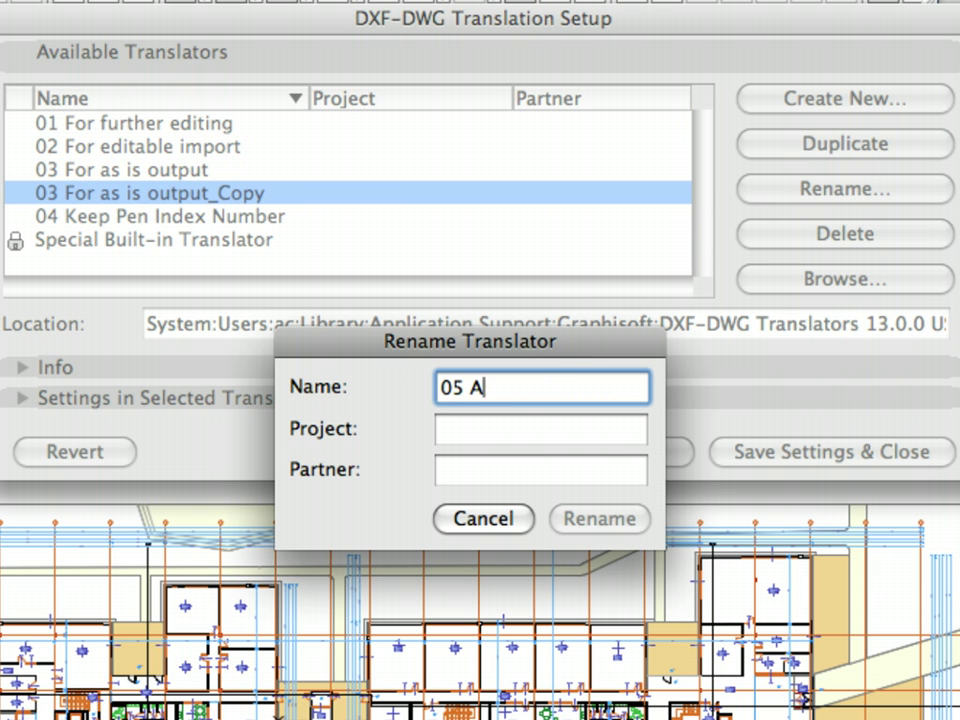
type("rchitect")
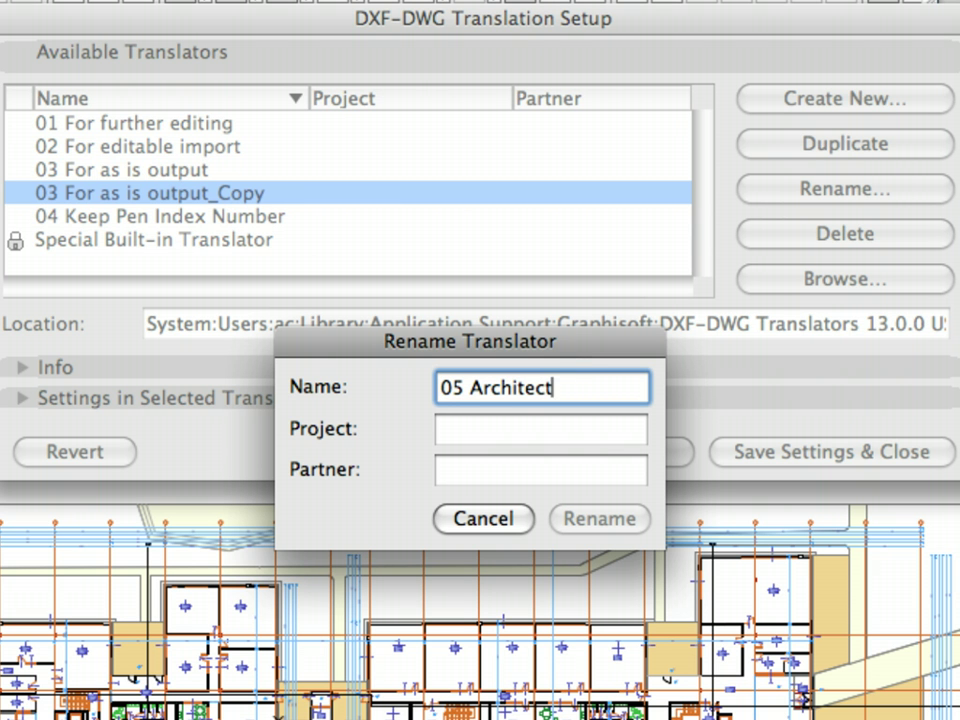
type("ural DD")
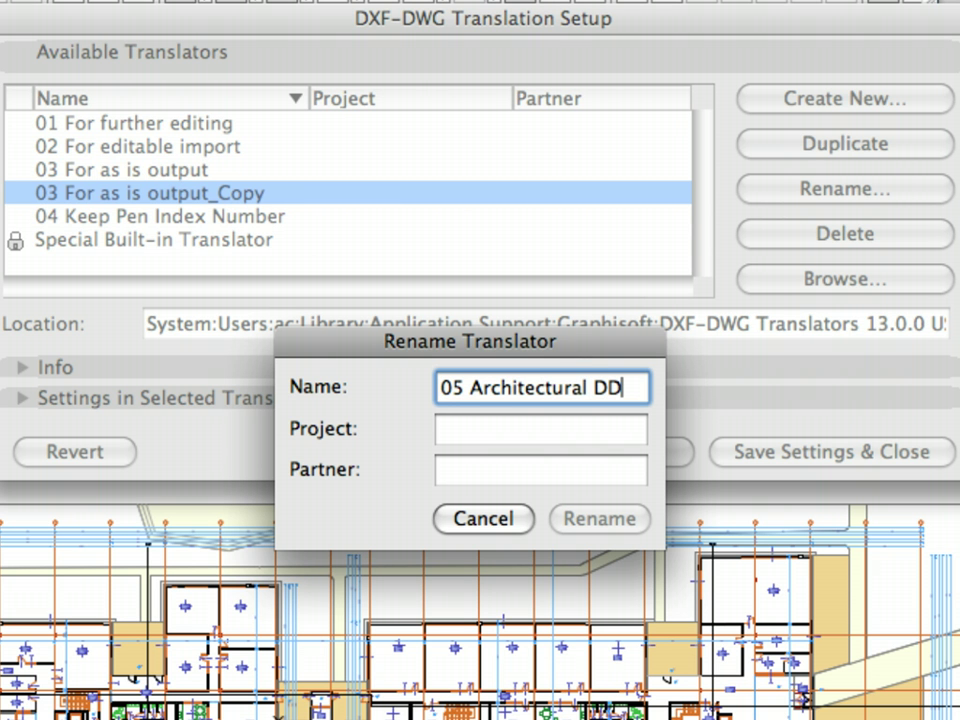
key("Tab")
type("MS Pro")
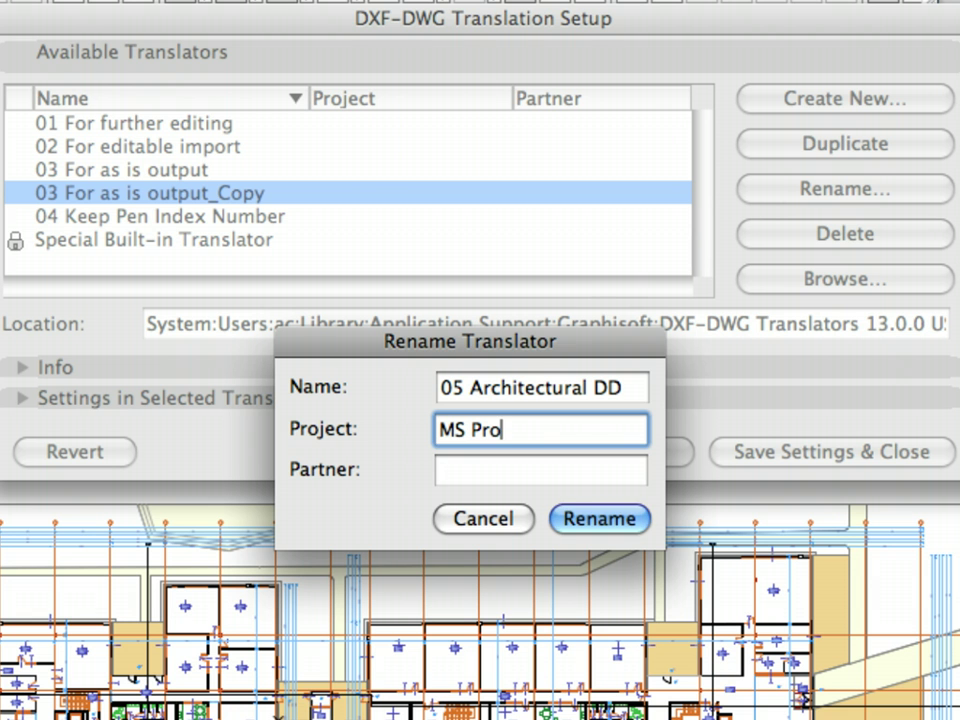
type("ject")
key("Tab")
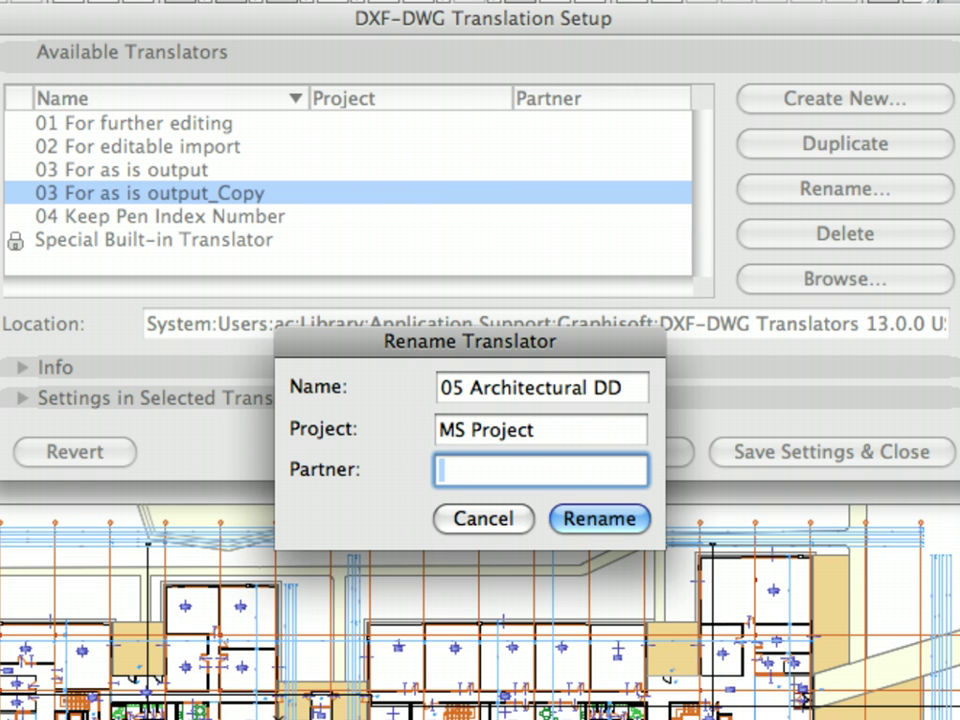
type("Structura")
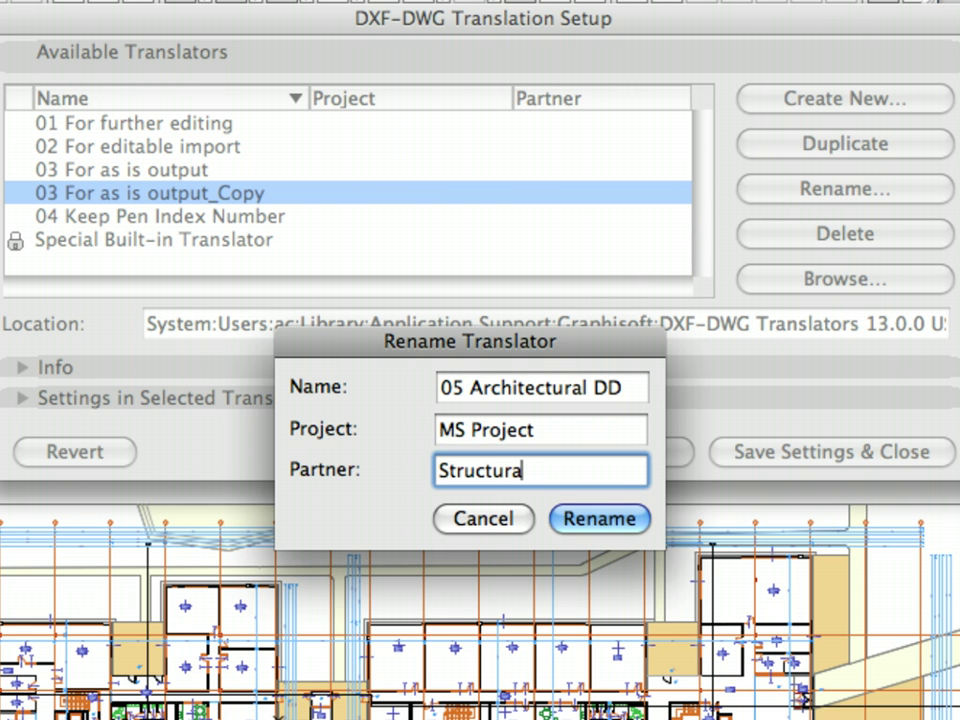
type("l Engin")
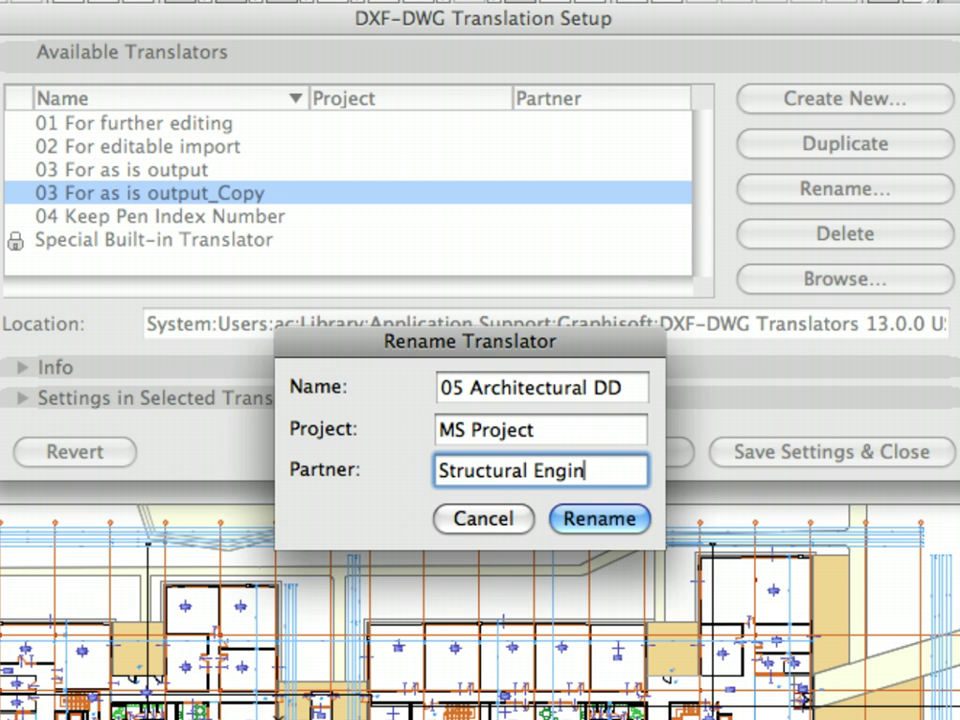
type("eer")
left_click(627, 527)
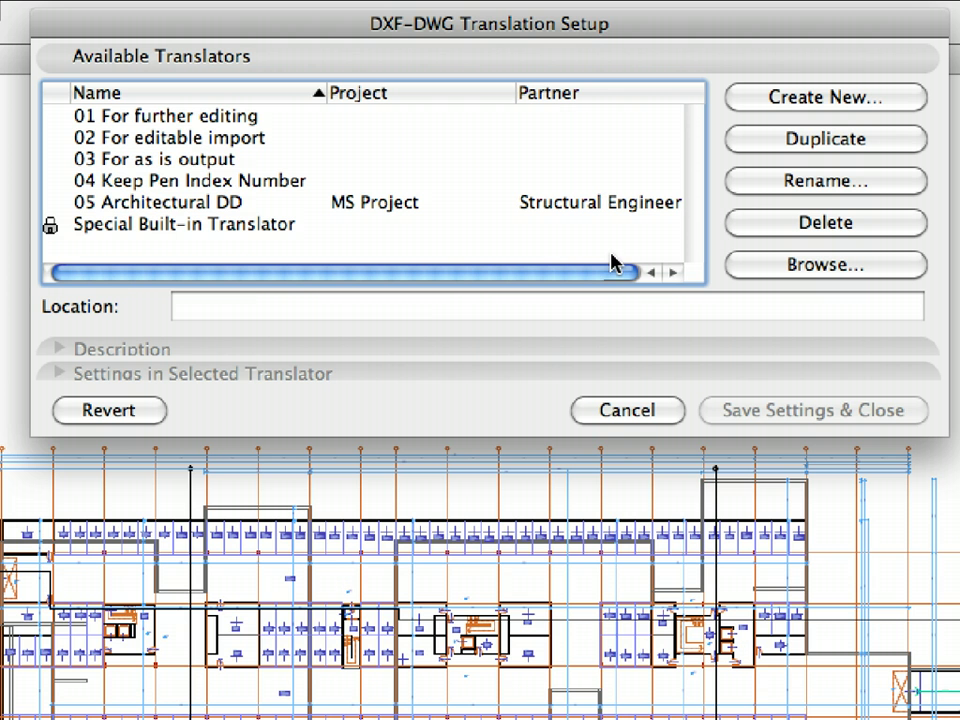
Step: Add a description to 05 Architectural DD: for saving the architectural design development set for the structural consultant, complex elements exploded, background and cover solid fills ignored
left_click(445, 206)
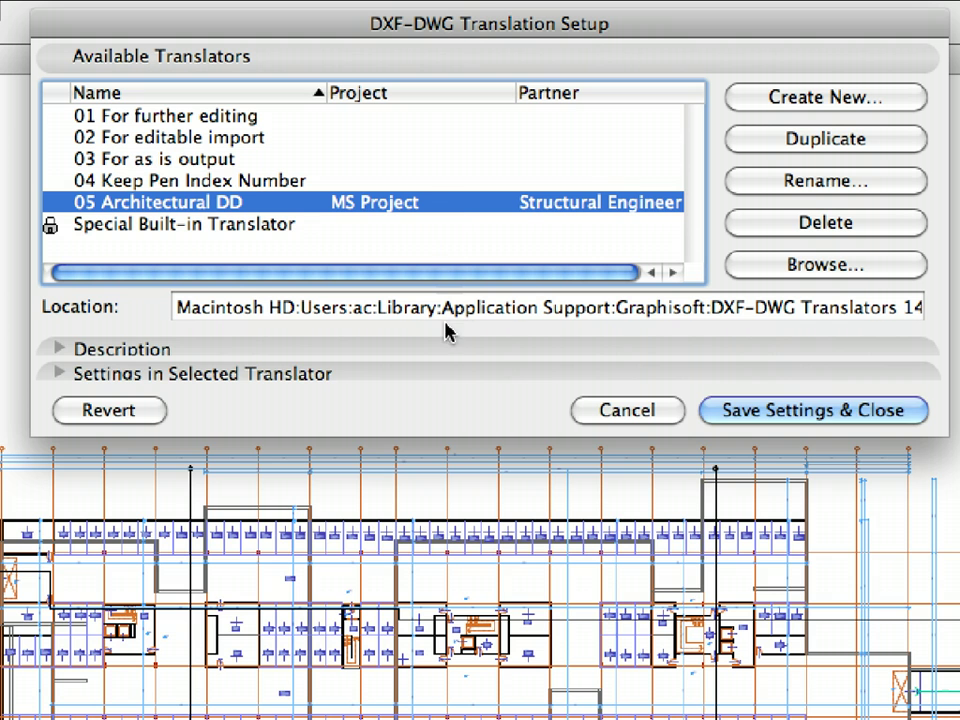
left_click(447, 356)
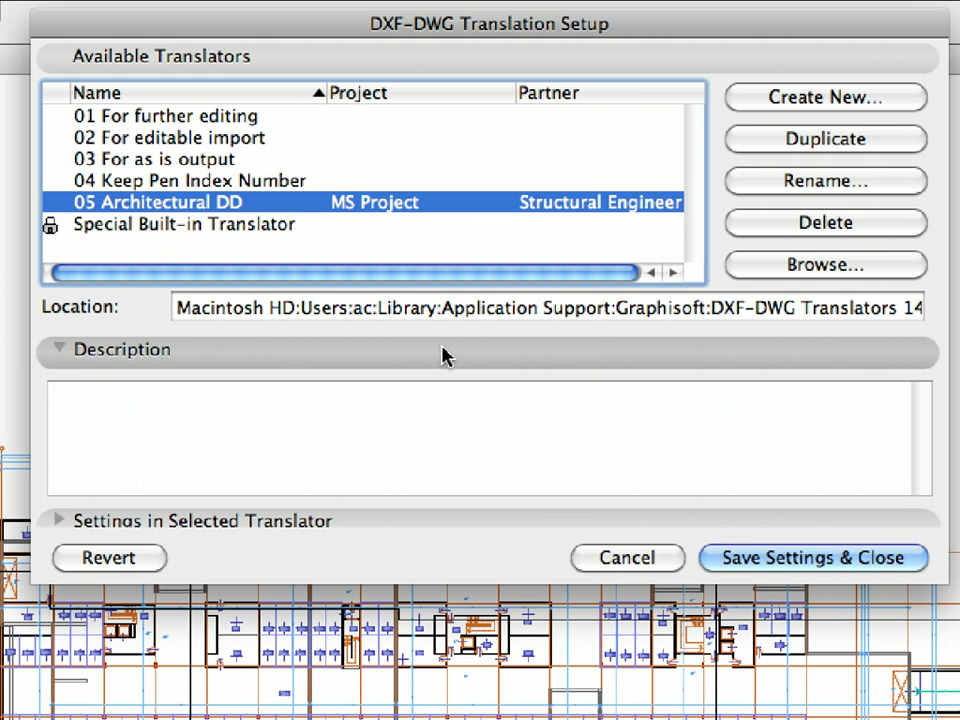
left_click(405, 446)
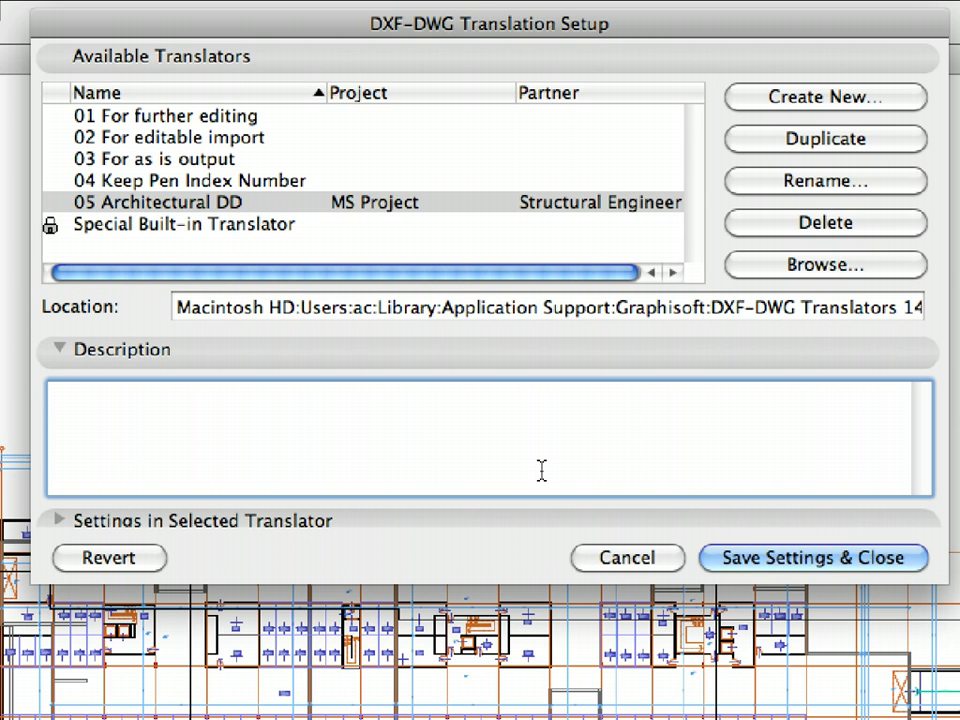
type("Use this translator to save the arcitectural design development set for the structural consultant. Complex ArchiCAD elements will be exploded, all background and cover solid fills will be ignore.")
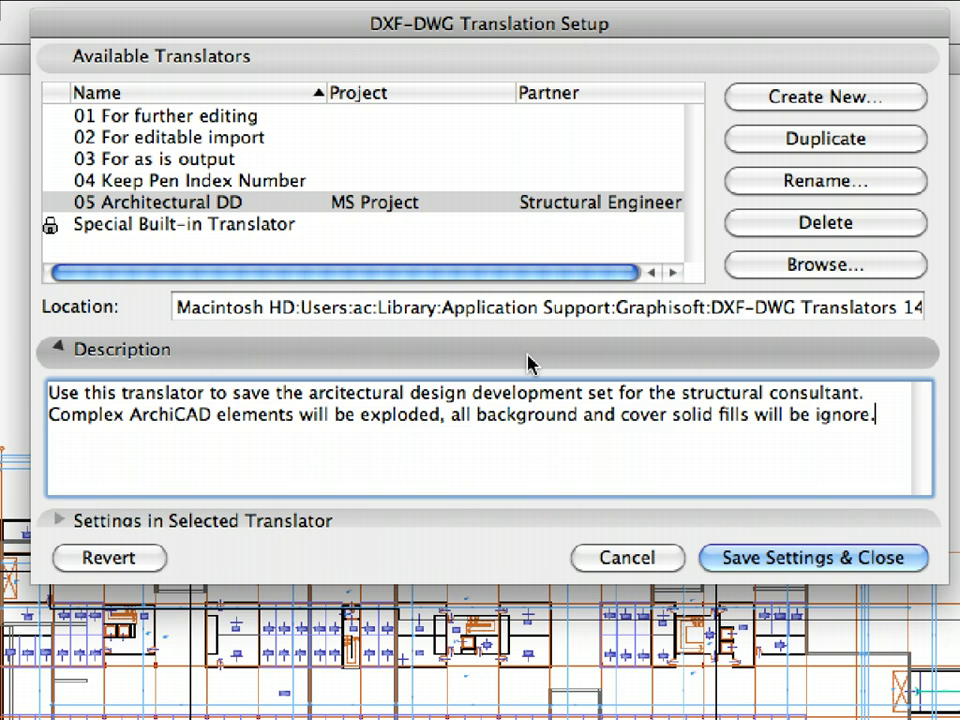
left_click(528, 363)
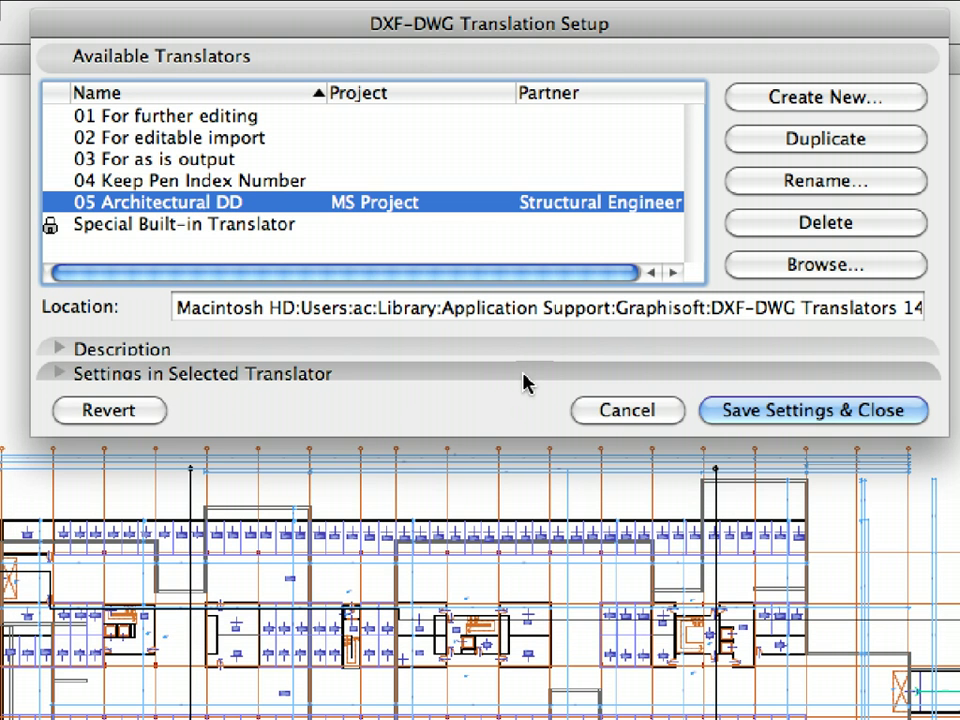
Step: In the translator's save options, save layouts into Paper Space with Cropped View's content and save zones as Stamp Only
left_click(524, 374)
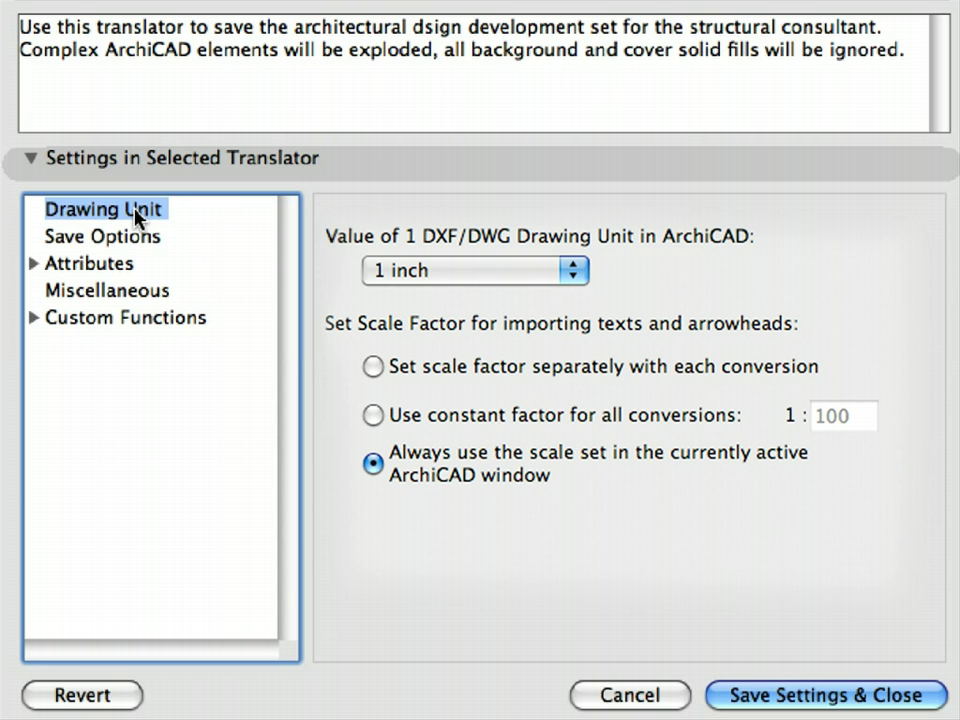
left_click(146, 238)
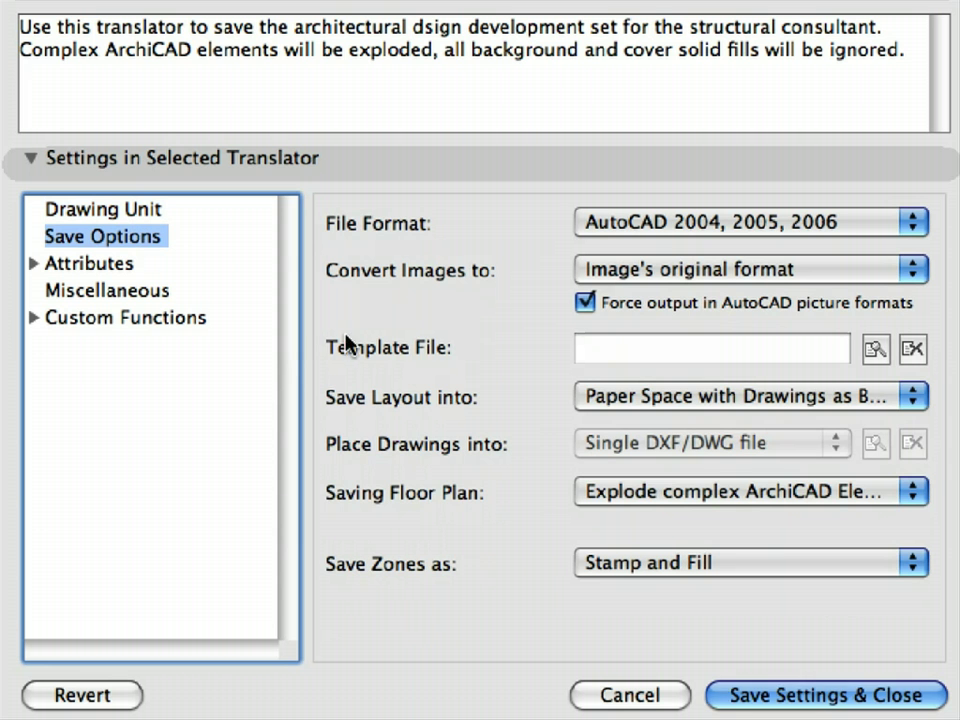
left_click(620, 397)
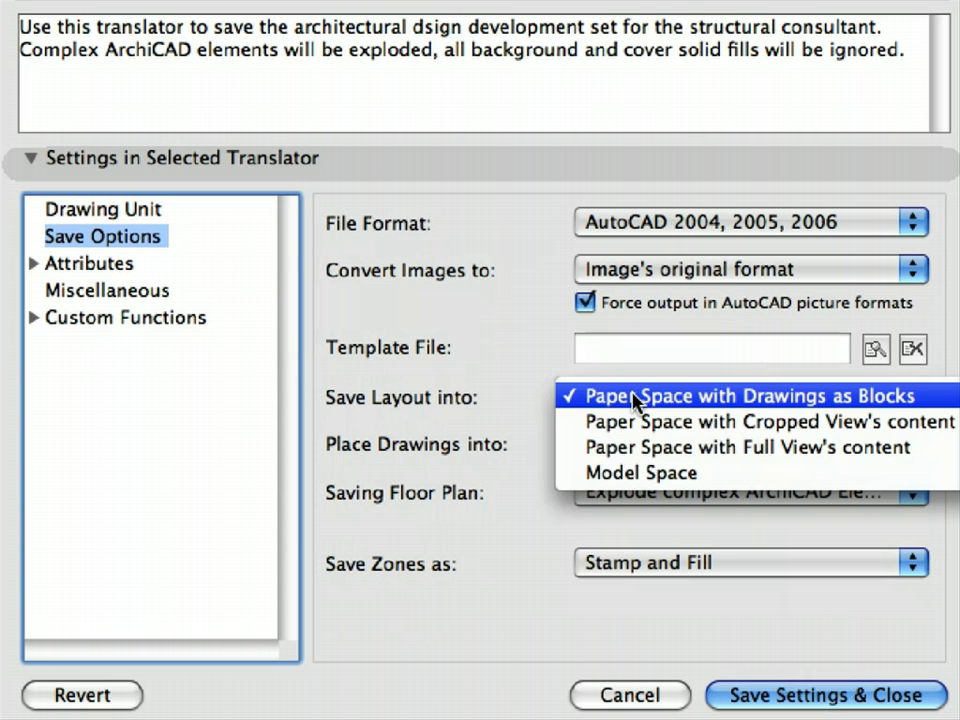
left_click(786, 423)
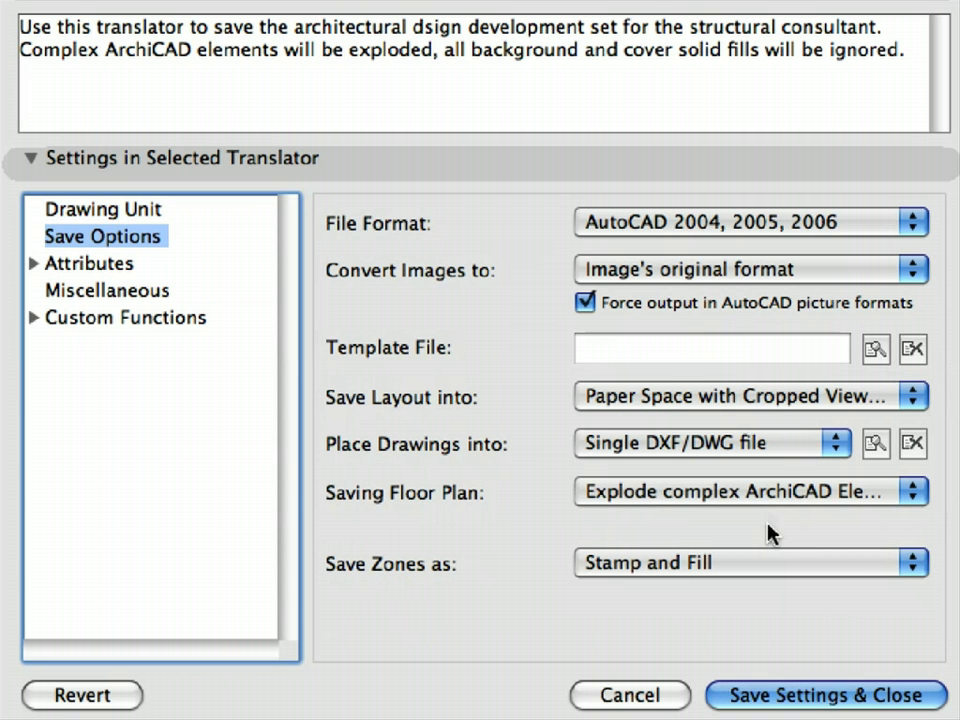
left_click(775, 563)
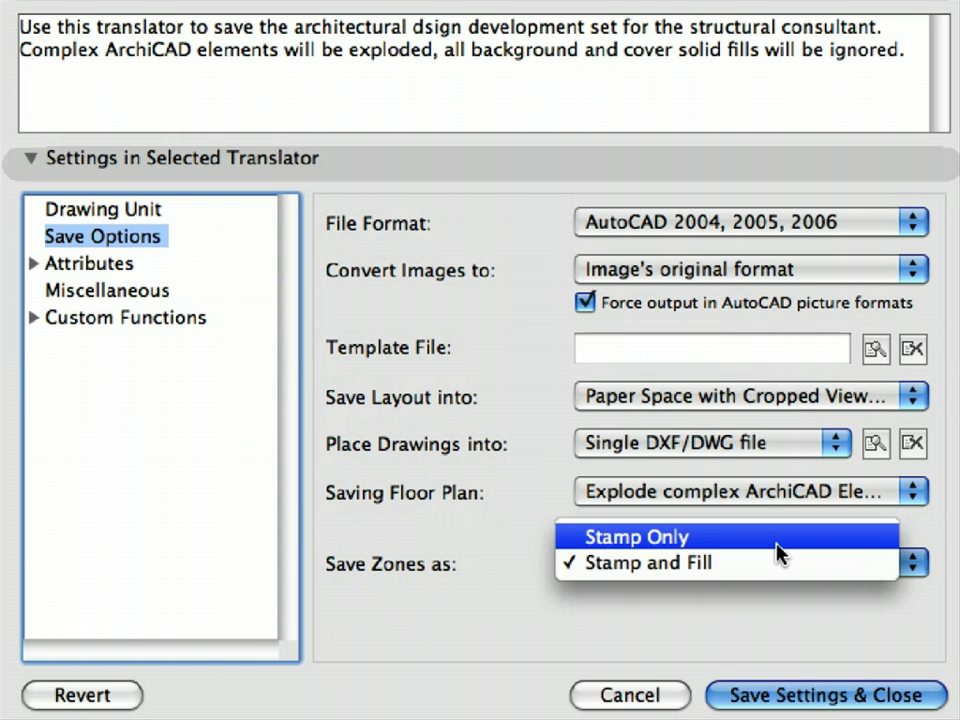
left_click(777, 540)
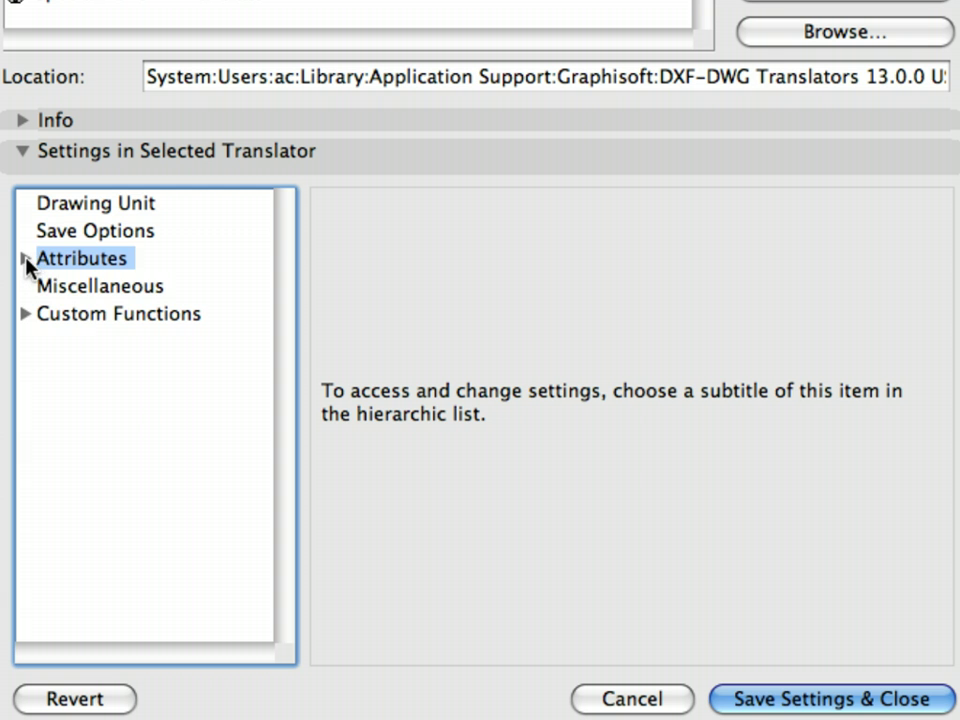
Step: In the translator's layer methods, create layers according to ArchiCAD Layers and save elements on Visible Layers only
left_click(26, 260)
left_click(90, 284)
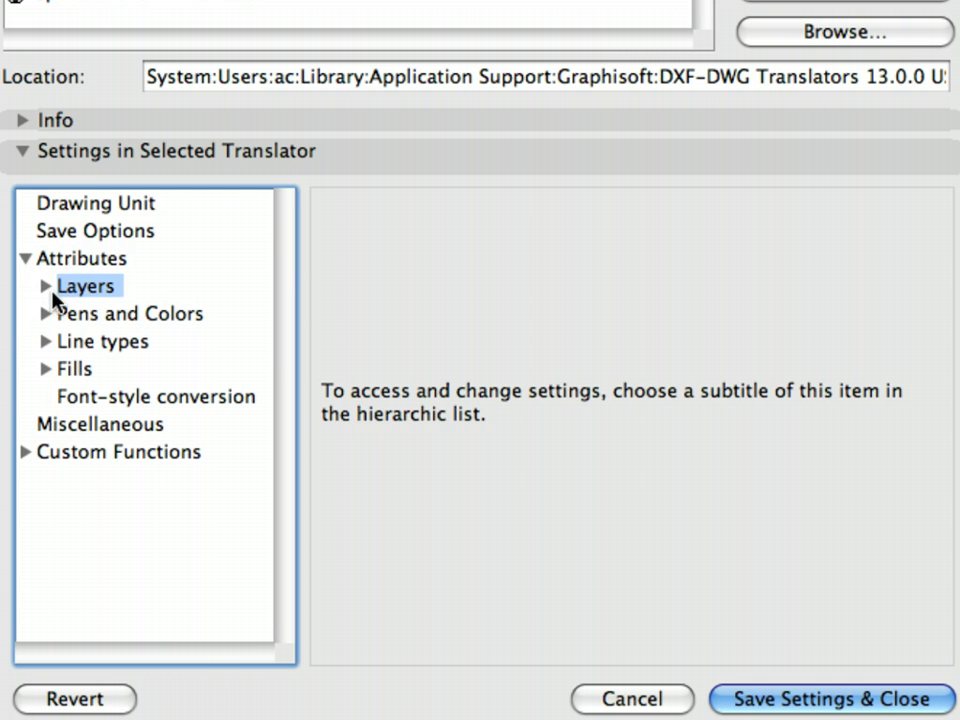
left_click(46, 287)
left_click(82, 312)
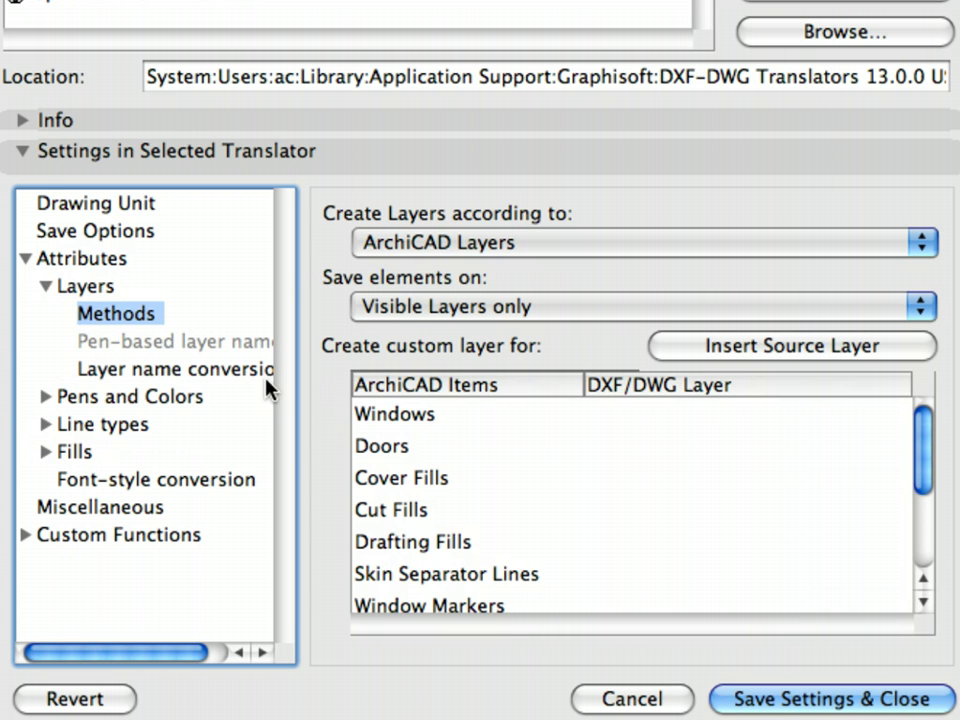
left_click(486, 248)
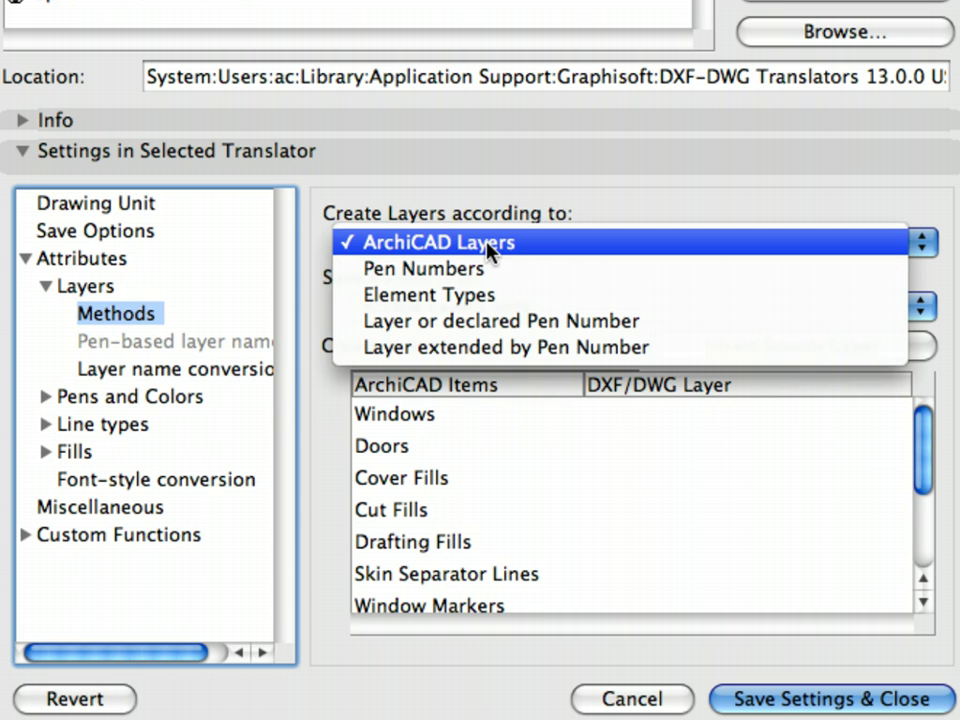
left_click(490, 247)
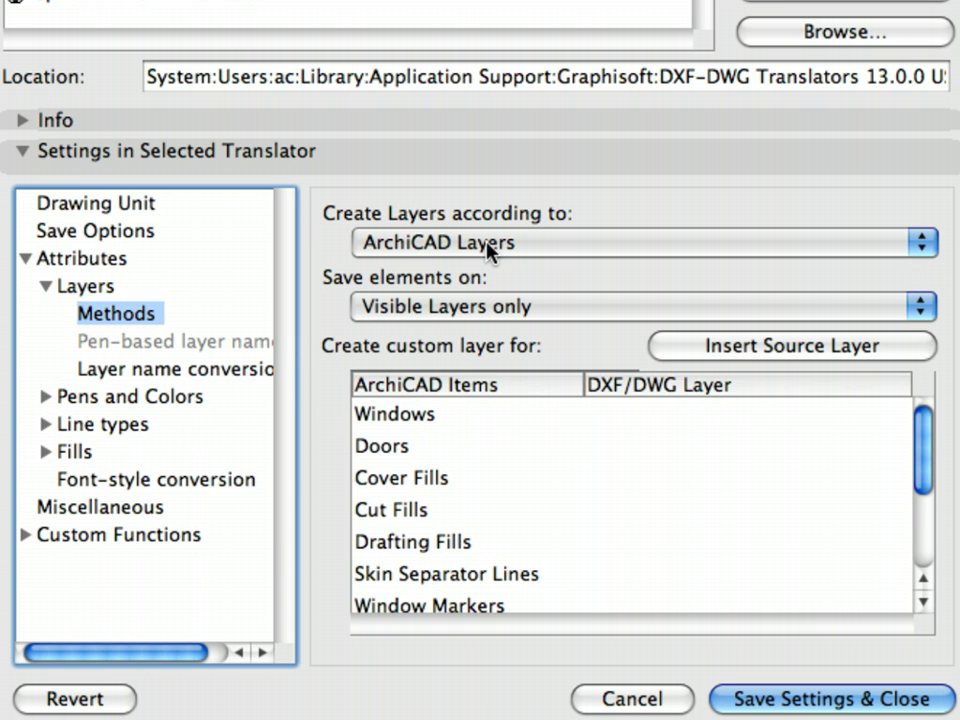
left_click(492, 309)
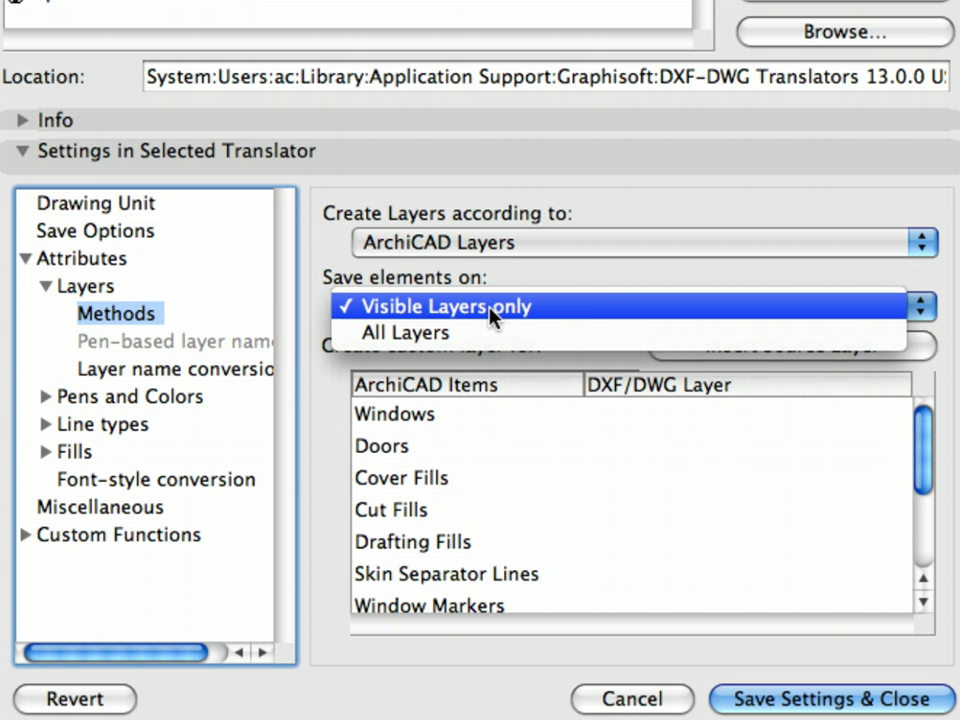
left_click(610, 307)
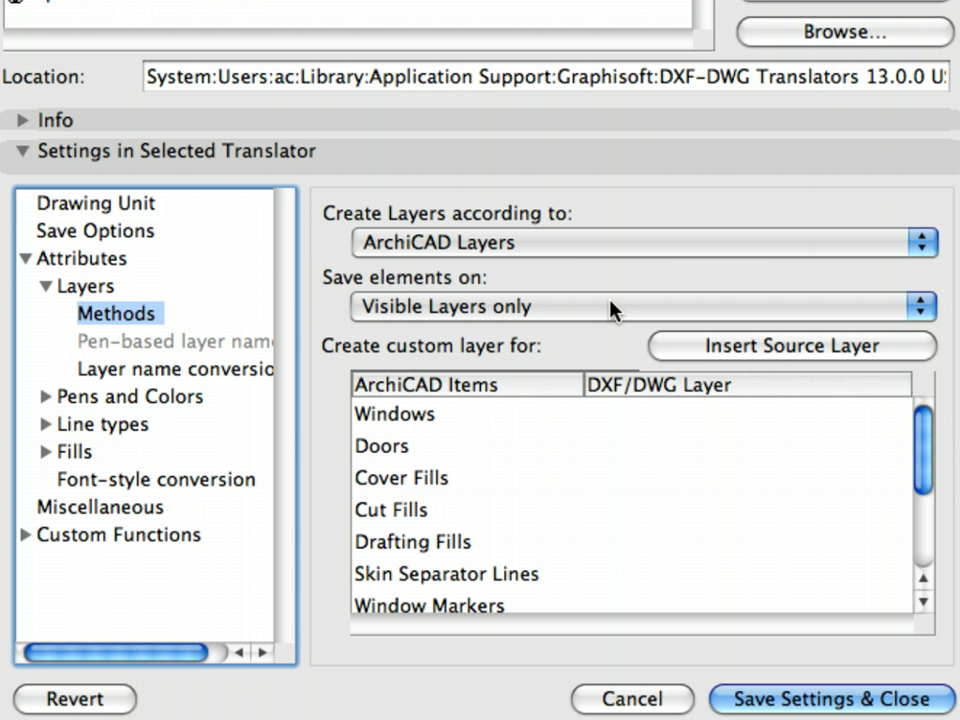
Step: Assign the Windows items to a custom DXF/DWG layer named ArchiCAD Windows
left_click(476, 416)
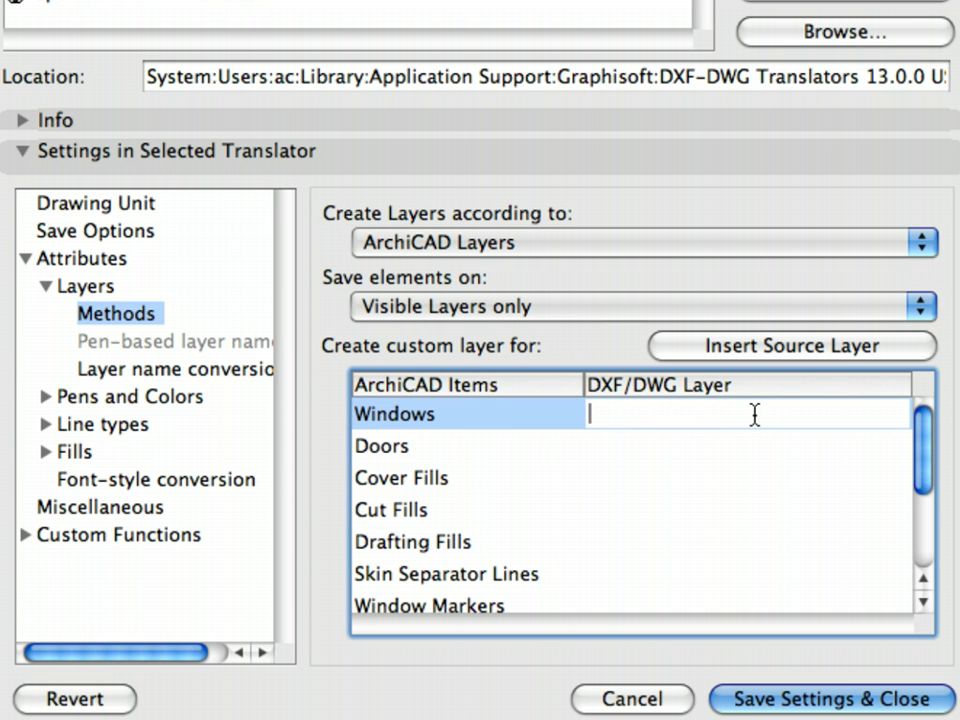
type("ArchiCAD Wi")
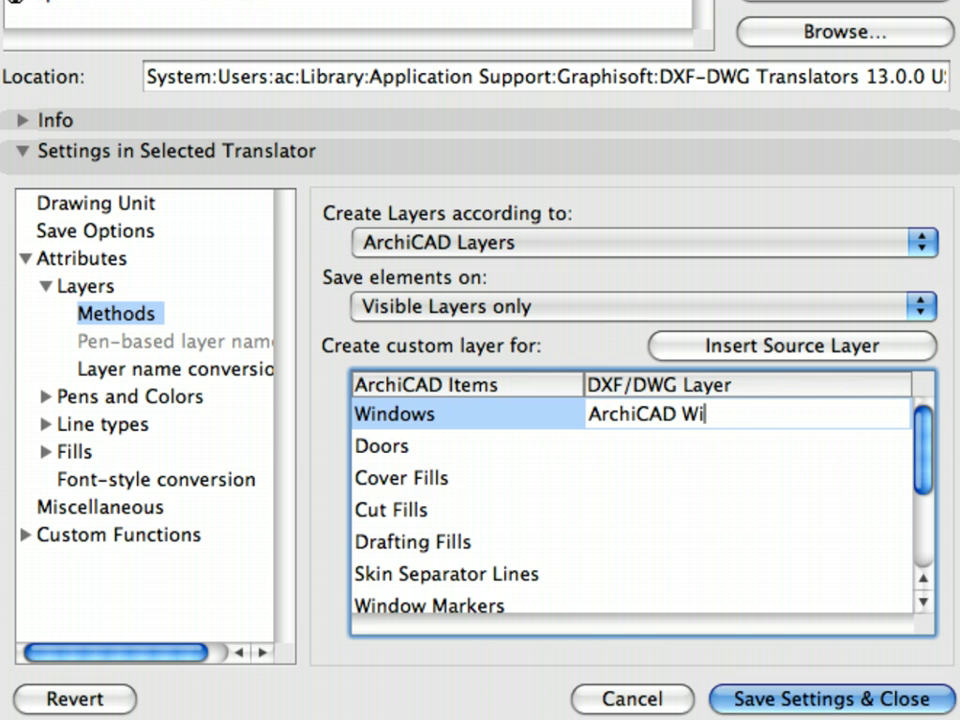
type("ndows")
key("Tab")
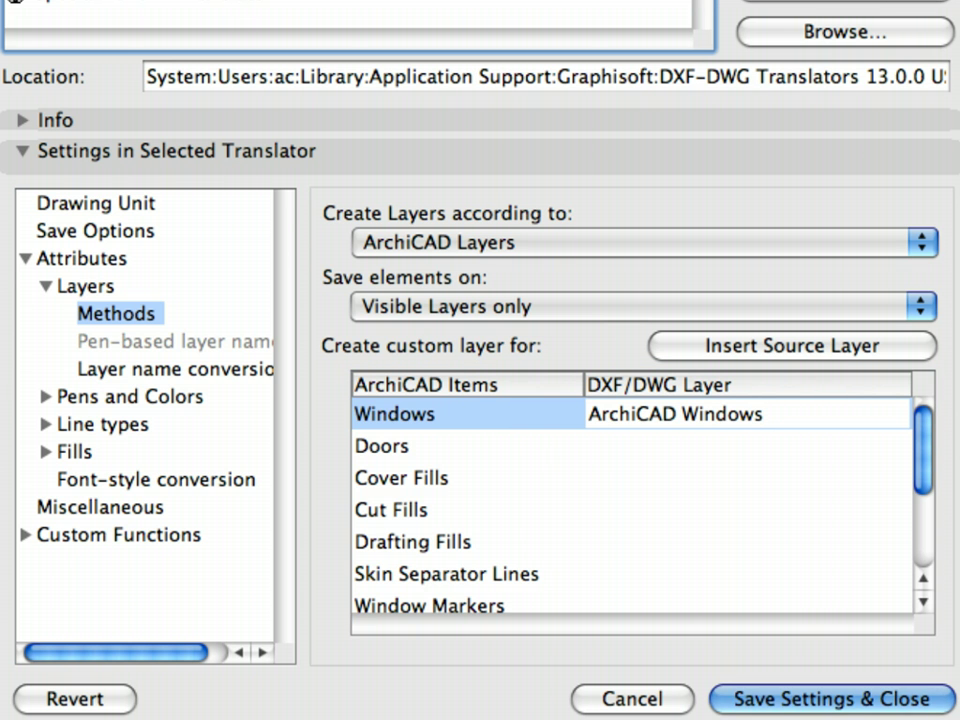
Step: Assign the Doors items to a custom DXF/DWG layer named ArchiCAD Doors
left_click(643, 440)
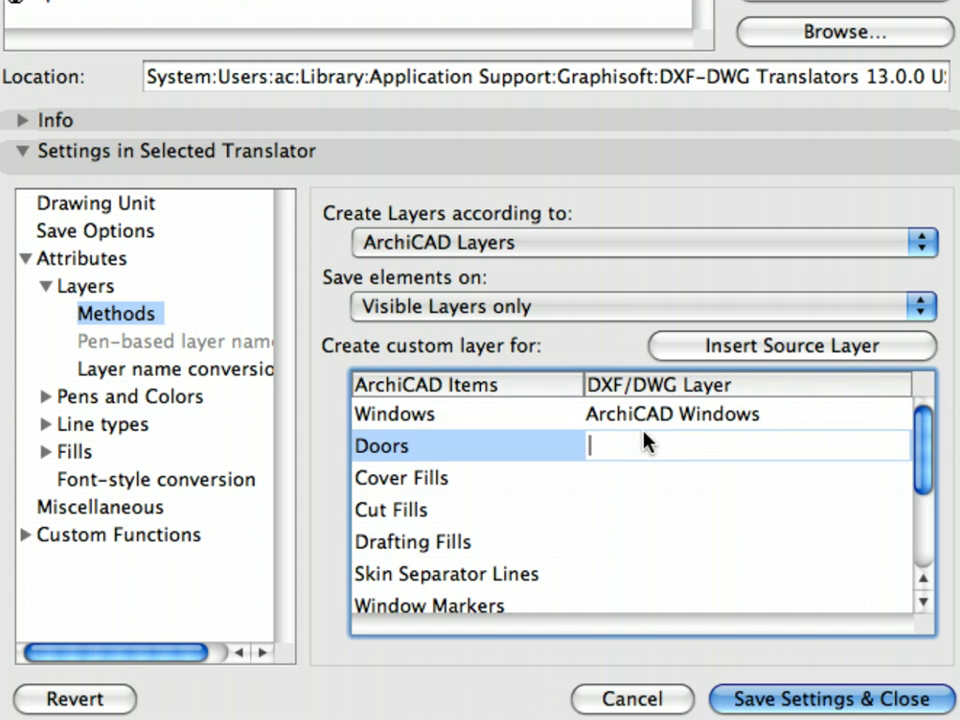
type("Archicad Doors")
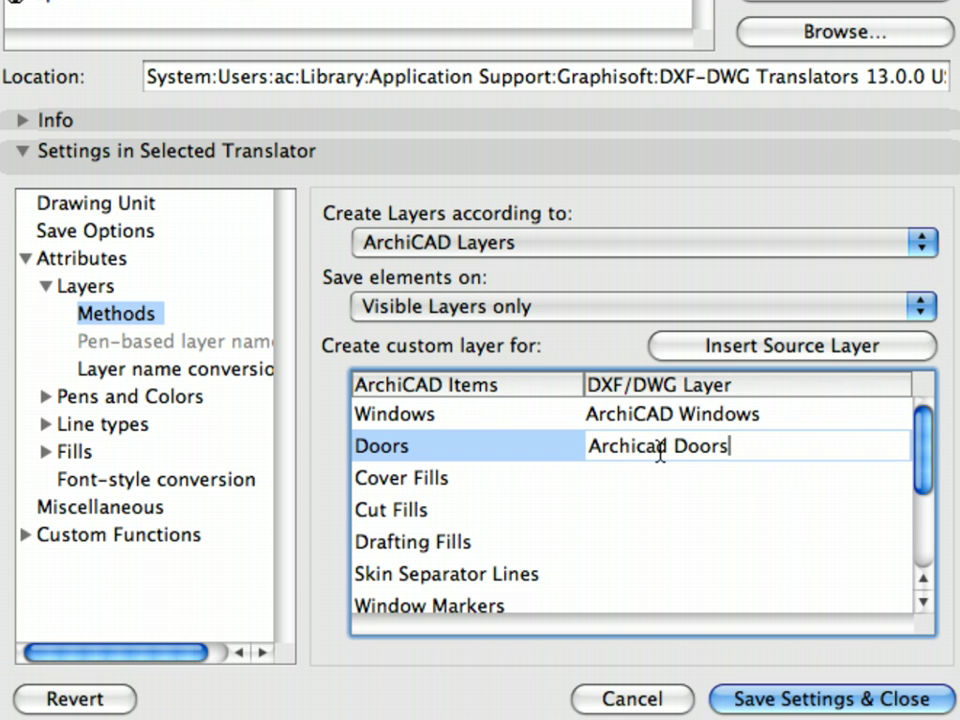
left_click_drag(670, 446, 632, 447)
type("V")
key("BackSpace")
type("CAD")
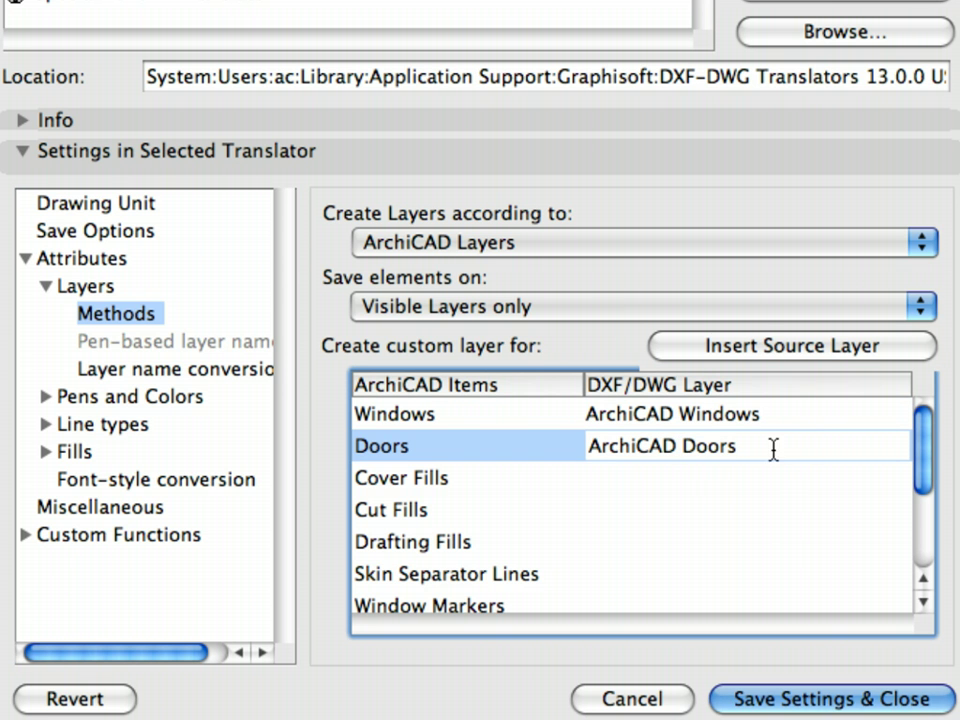
Step: In the translator's fill methods, export all fills "as is" without additional solid background hatches or the fill conversion table, and save the settings
left_click(55, 452)
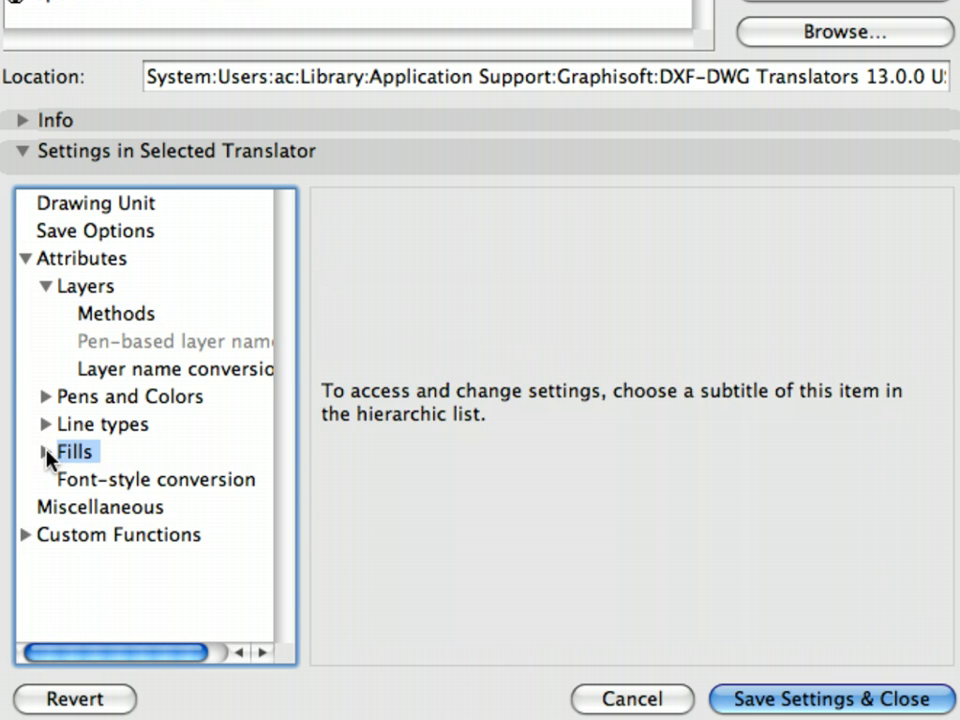
left_click(46, 452)
left_click(118, 481)
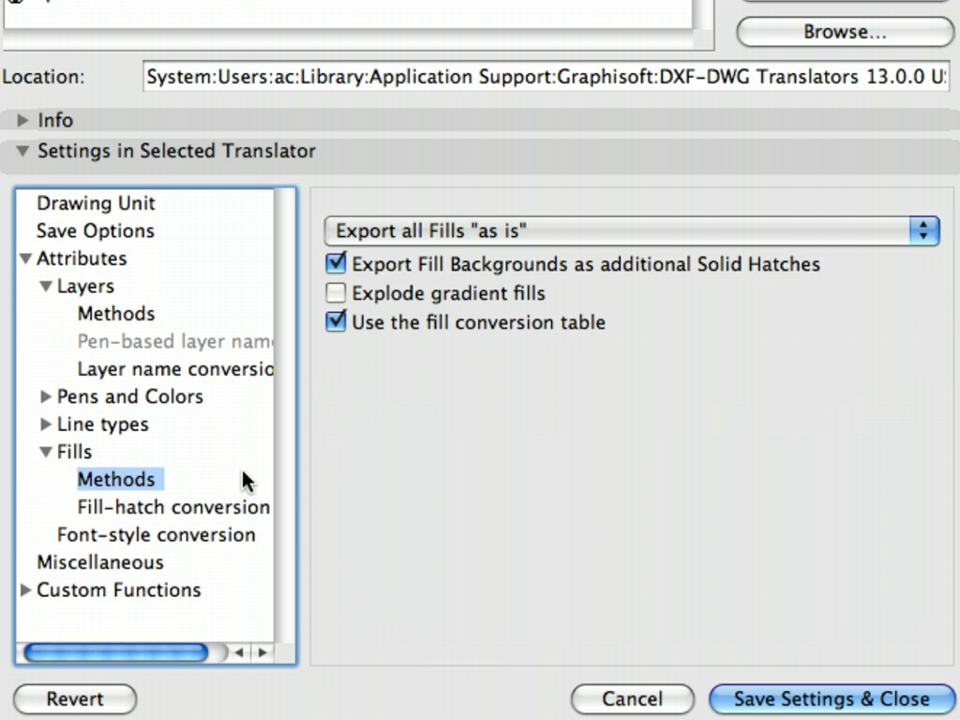
left_click(509, 270)
left_click(498, 322)
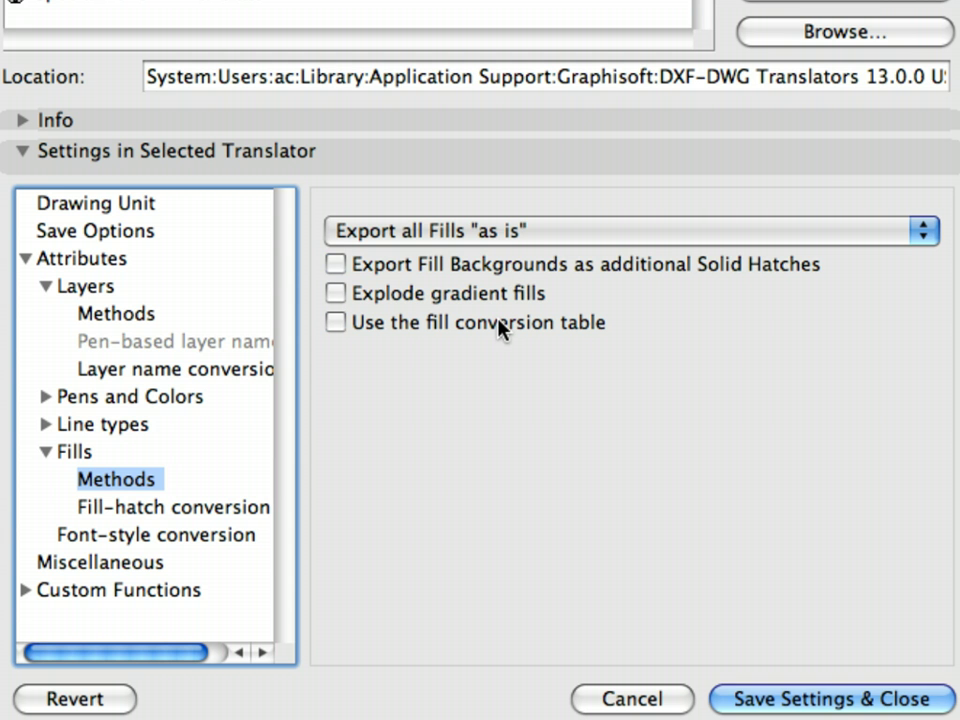
left_click(507, 238)
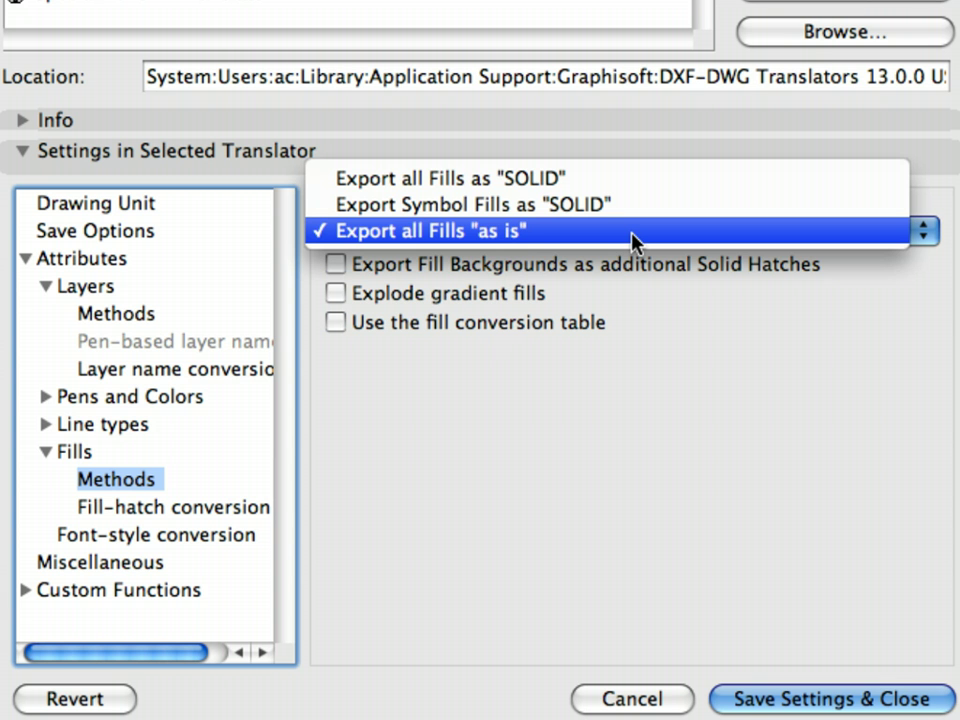
left_click(632, 232)
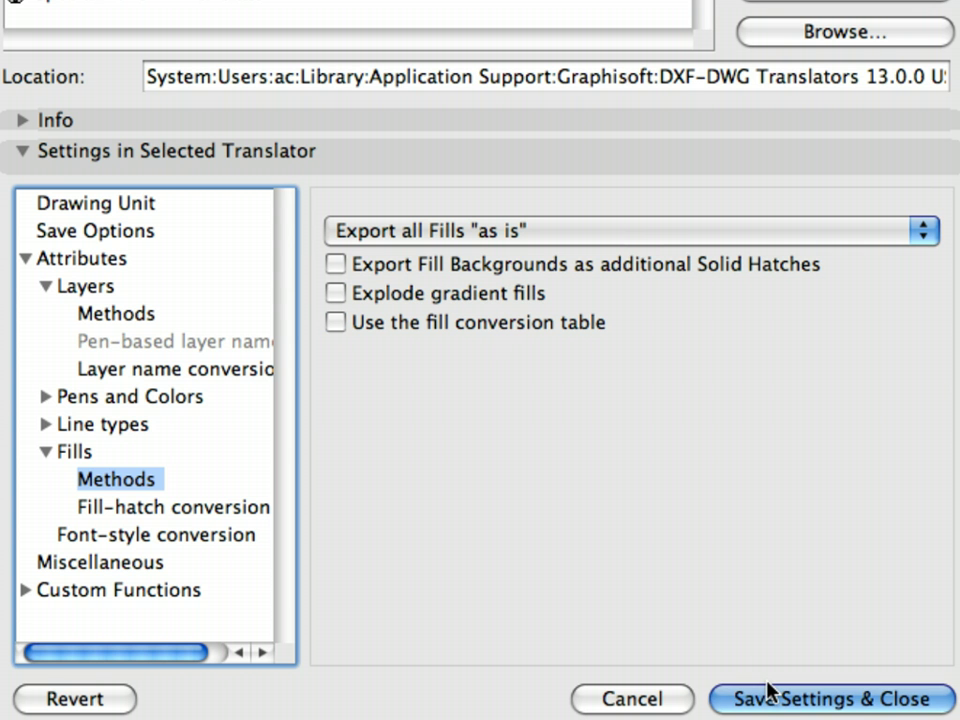
left_click(858, 700)
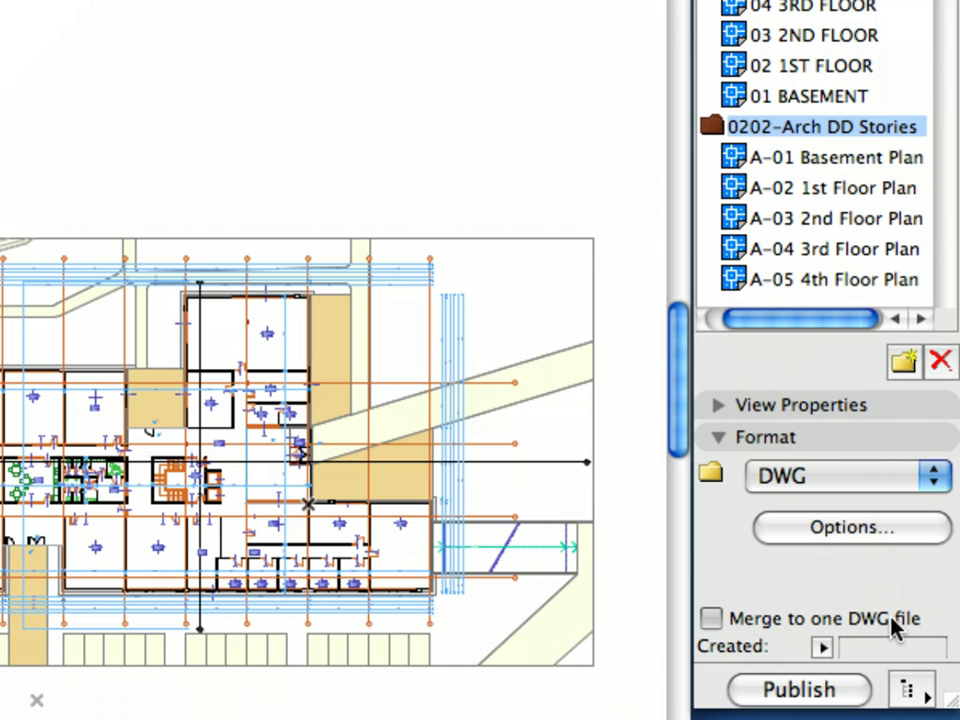
Step: Set the 0202-Arch DD Stories folder to merge its layouts into one DWG file
left_click(930, 471)
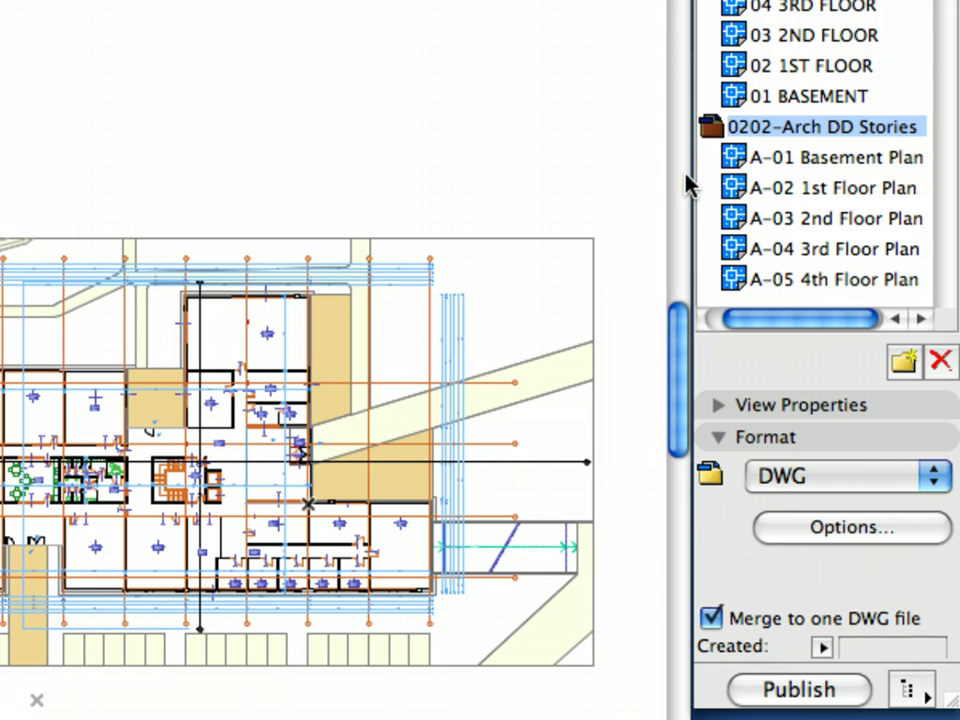
left_click(770, 158)
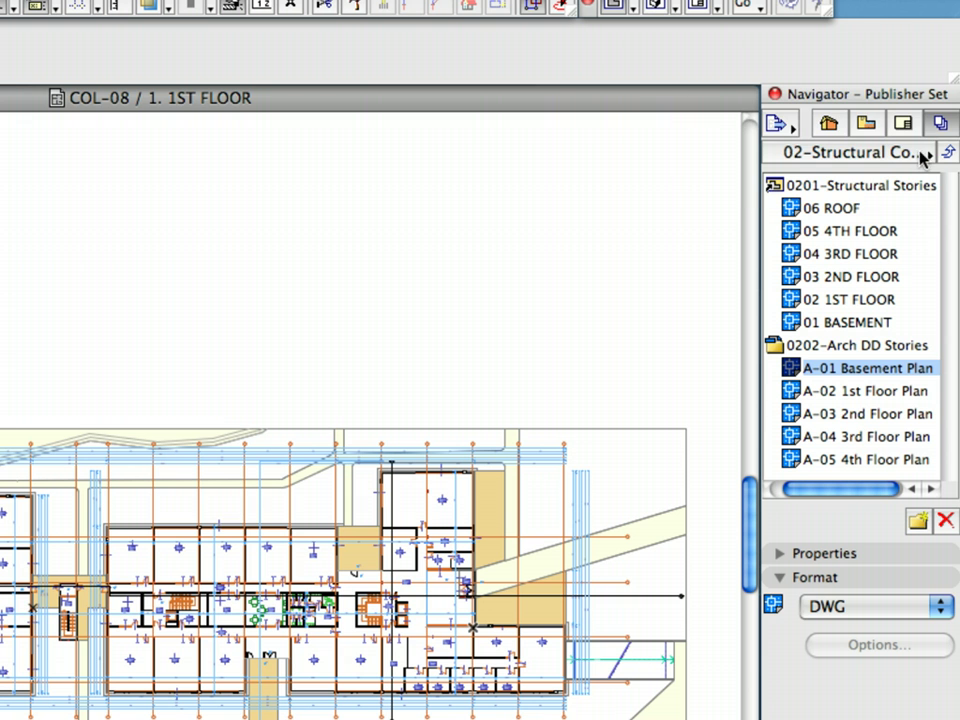
Step: Set the 02-Structural Consultant publisher set's path to a new folder named Step 1 - DWG Export inside Chapter 08
left_click(926, 154)
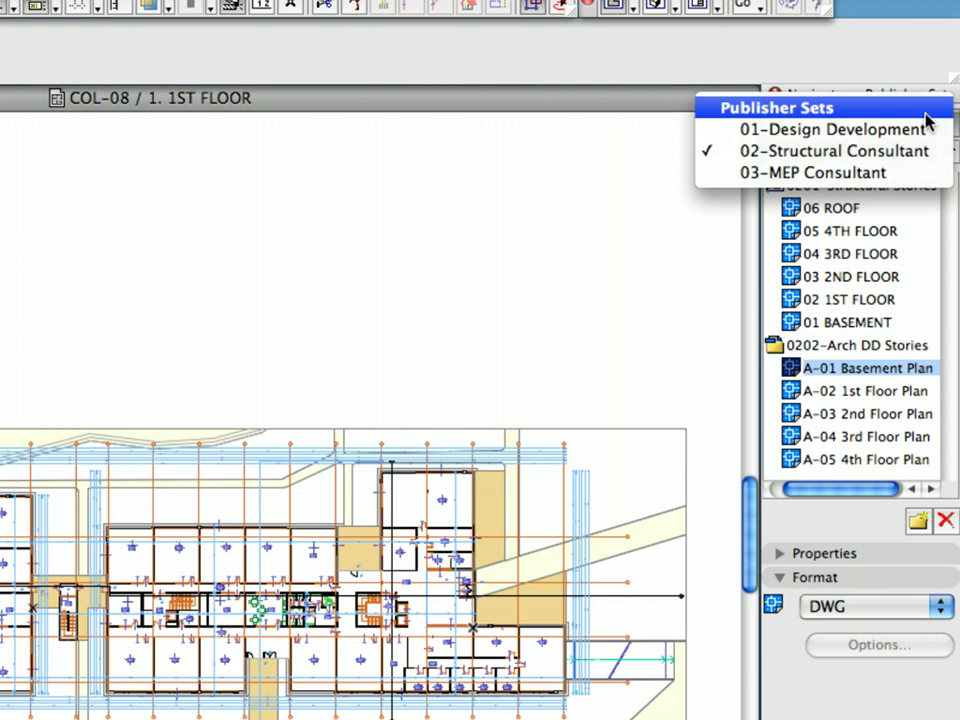
left_click(928, 108)
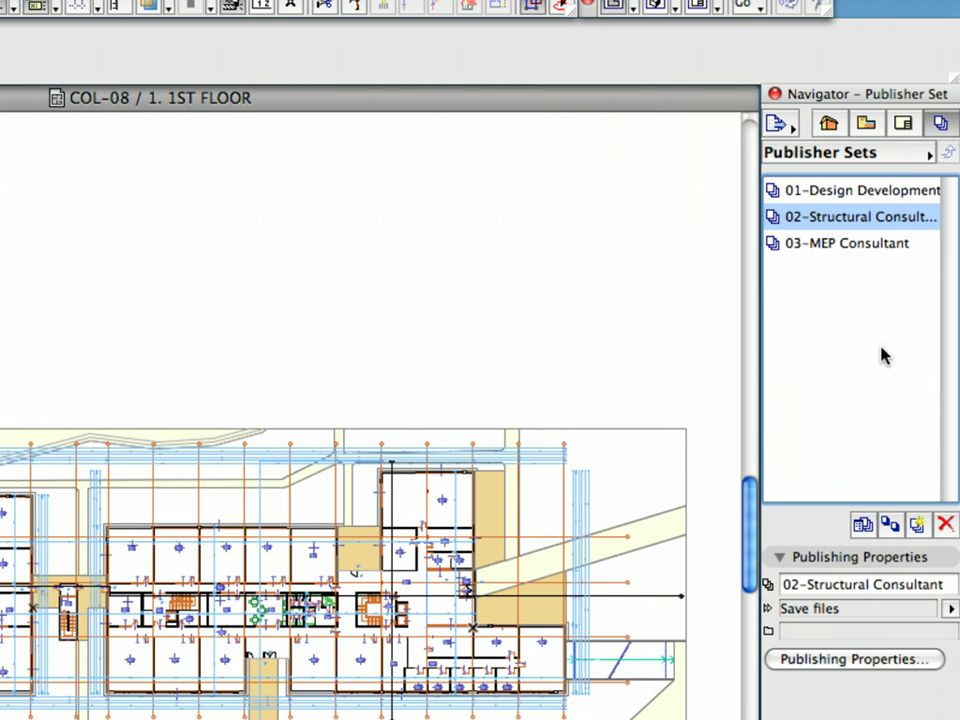
left_click(863, 527)
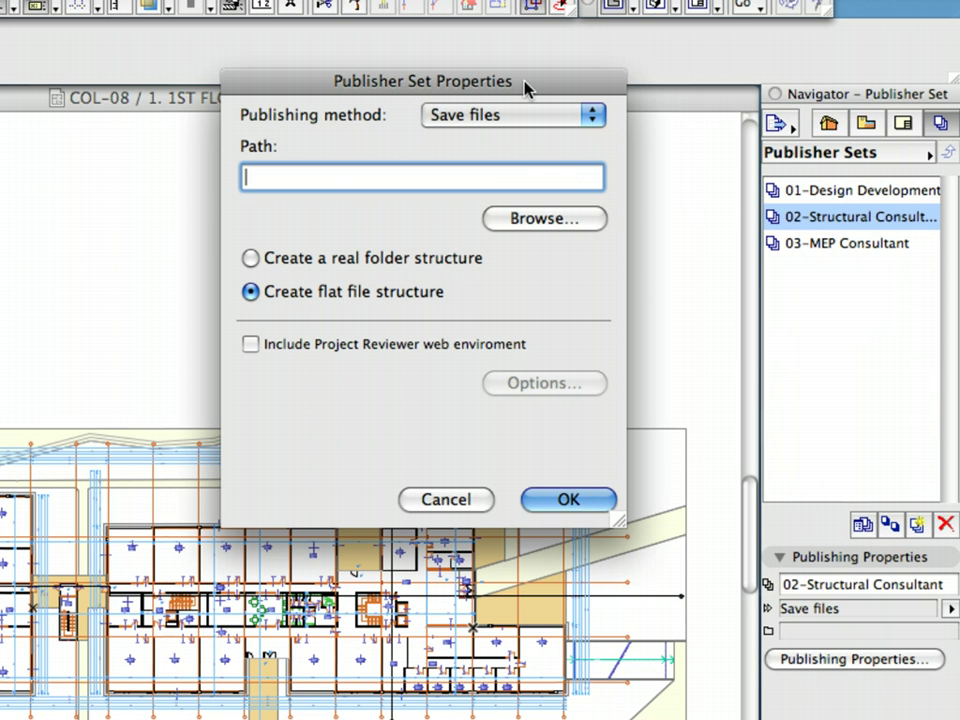
left_click(562, 223)
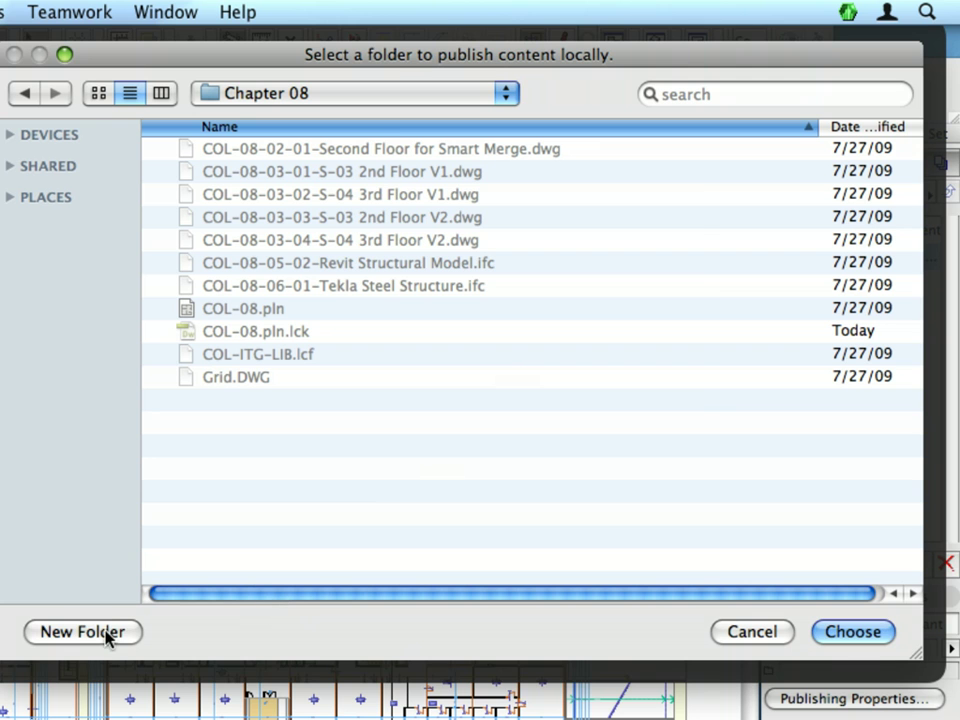
left_click(108, 636)
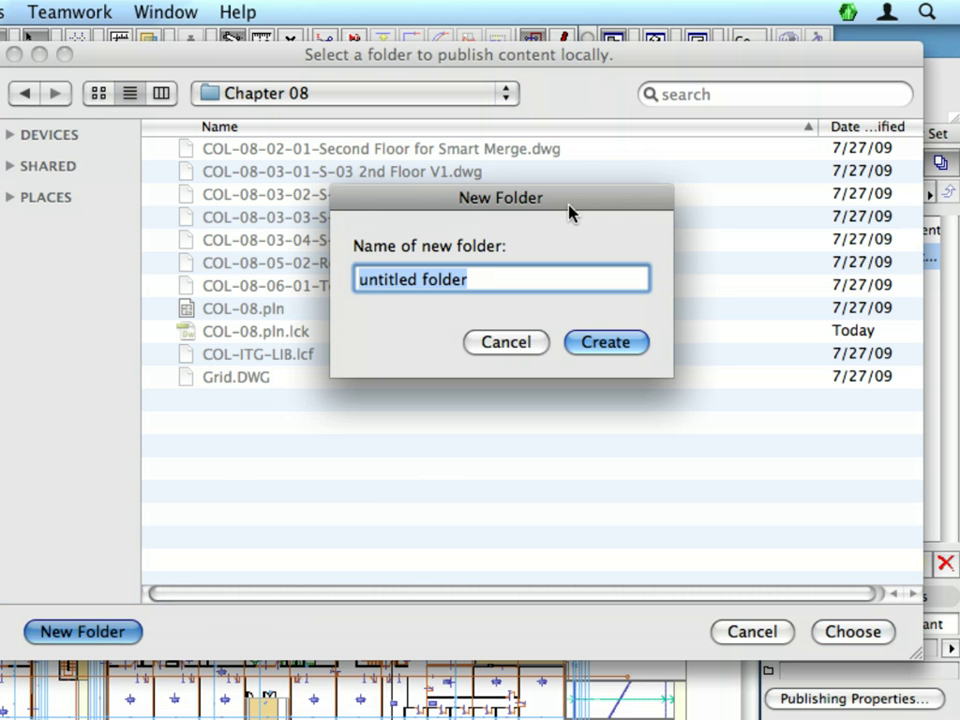
type("Step 1 ")
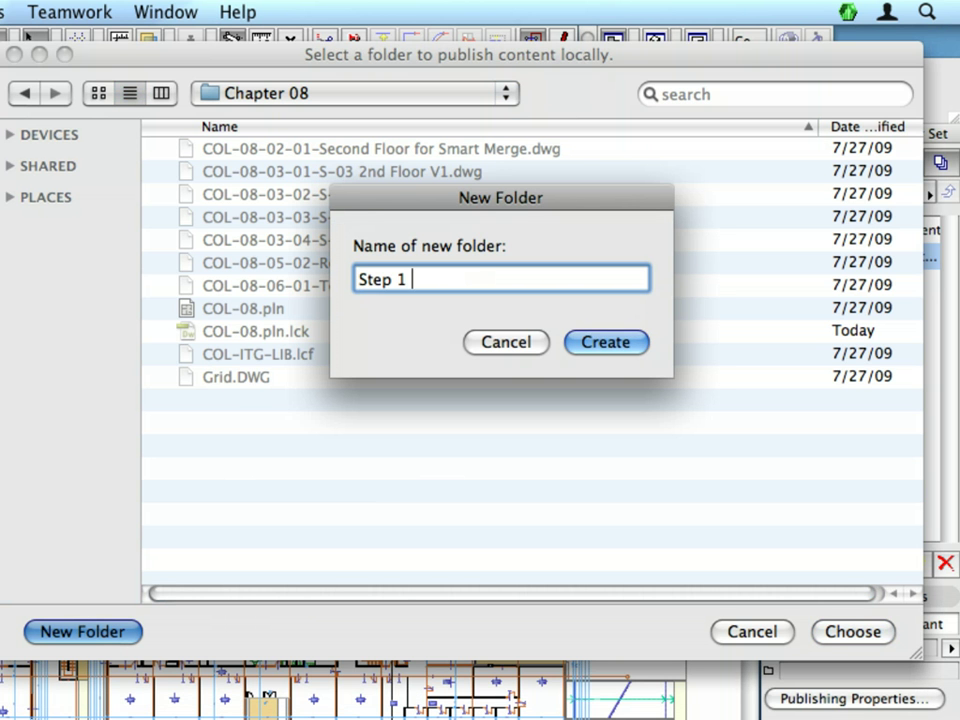
type("- DWG Export")
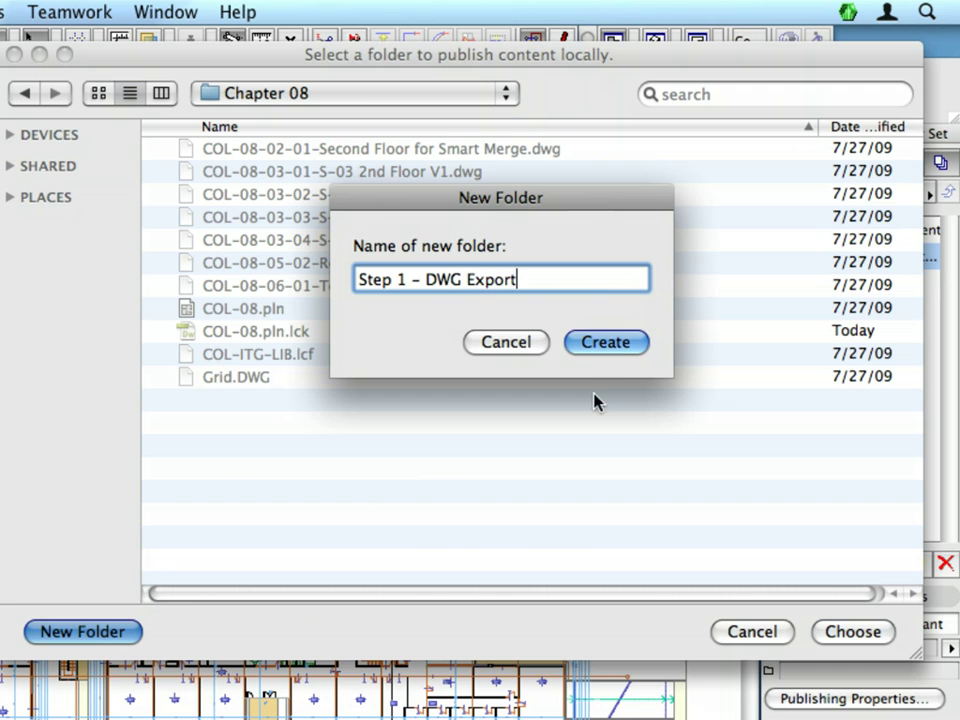
left_click(619, 347)
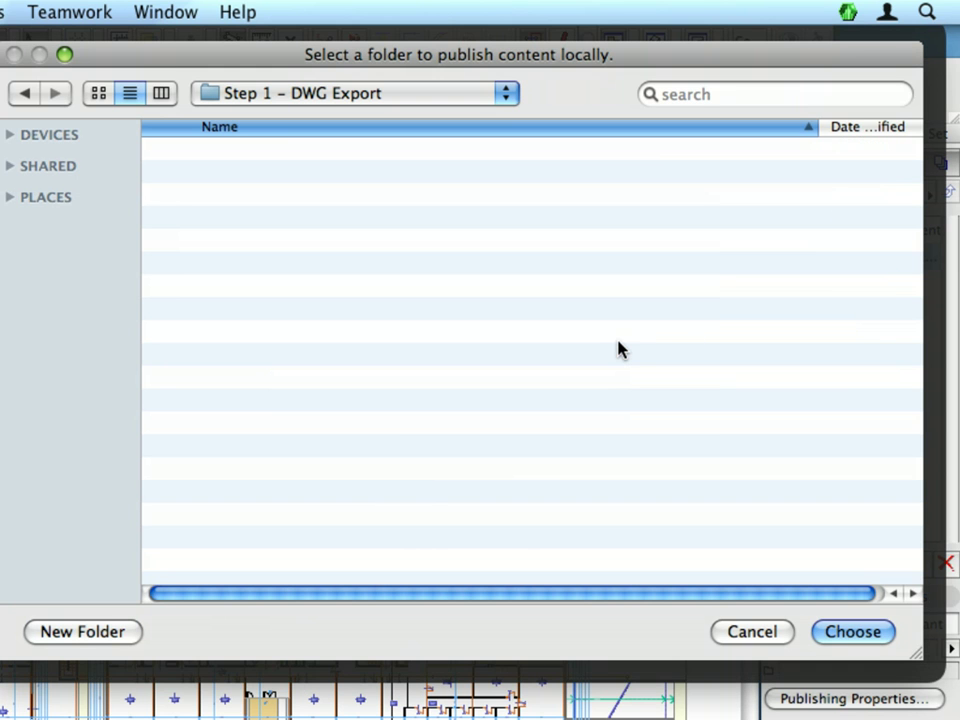
left_click(853, 631)
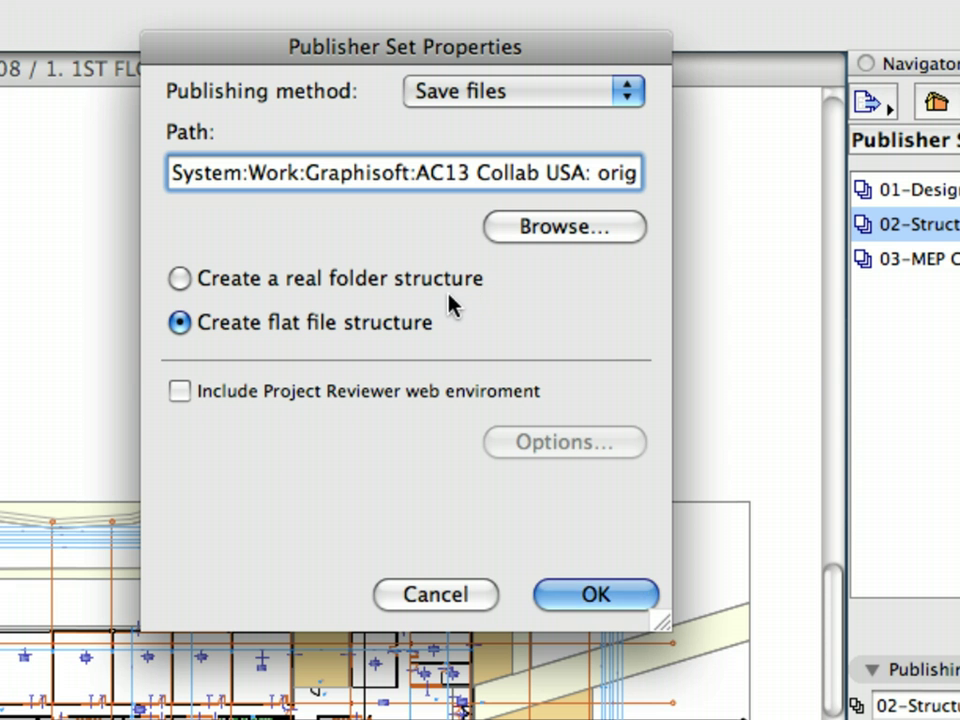
Step: Have the 02-Structural Consultant set create a real folder structure and publish it
left_click(373, 281)
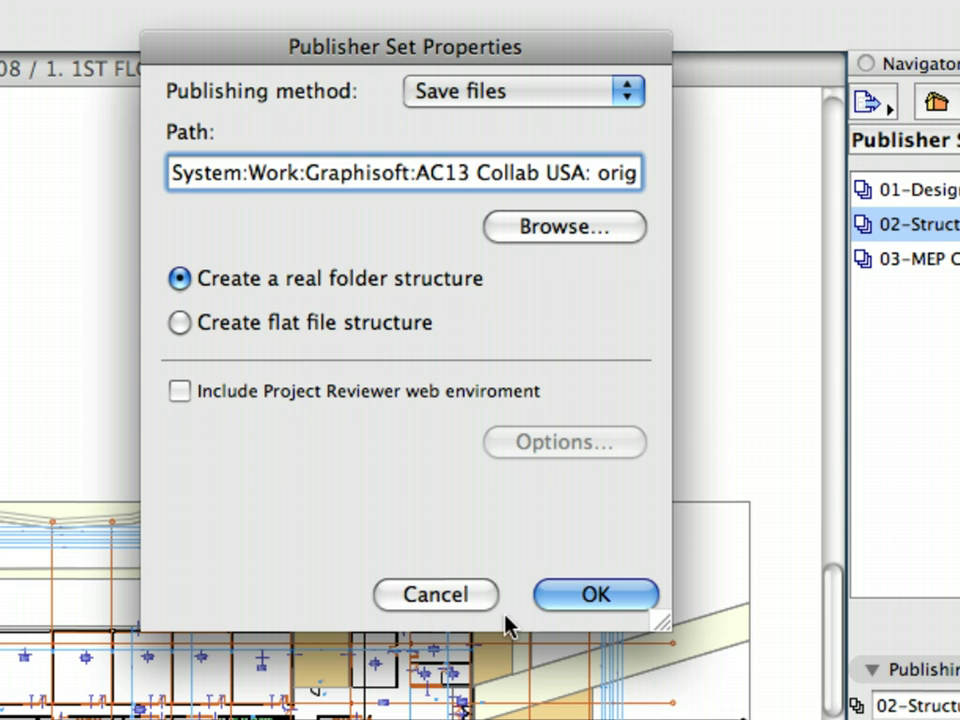
left_click(590, 603)
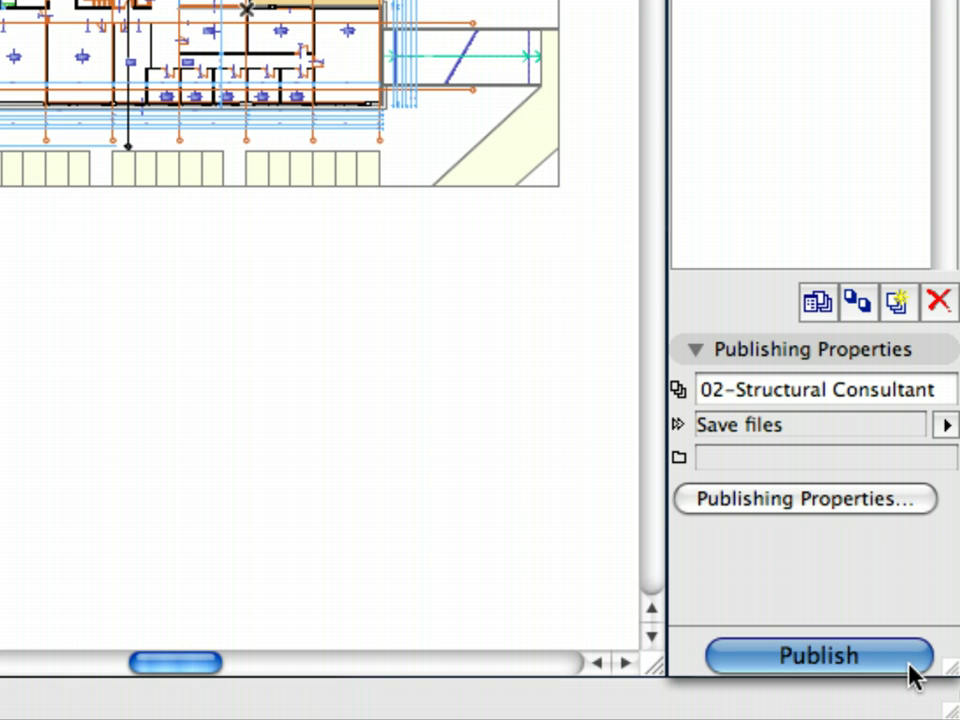
left_click(912, 668)
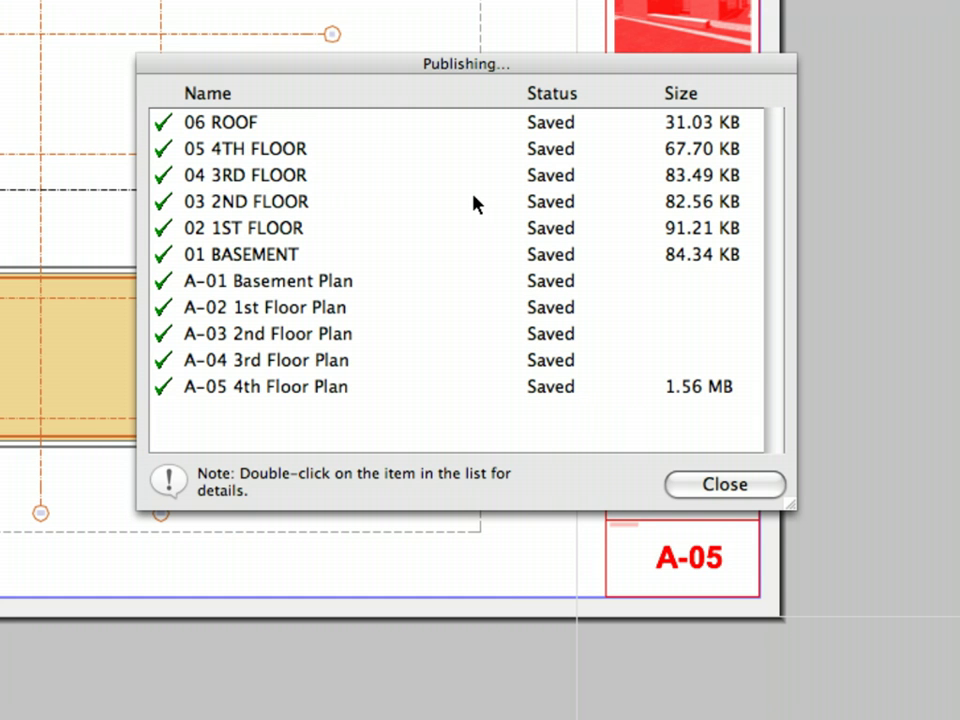
left_click(770, 488)
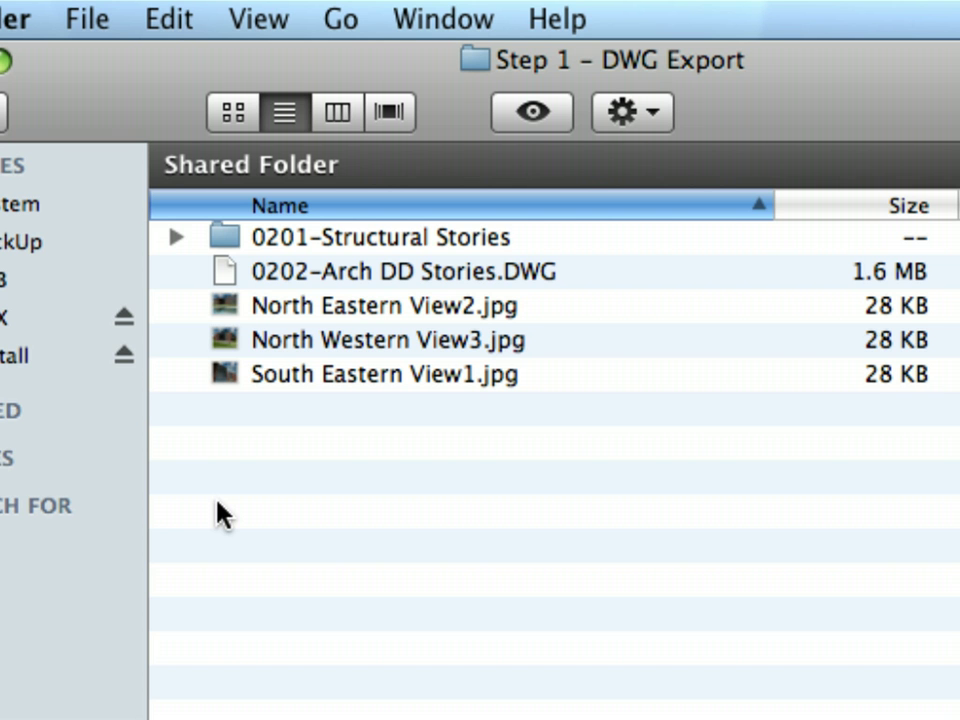
Step: In Finder, examine the Step 1 - DWG Export folder, including the structural story drawings, the architectural DWG and the JPG images
left_click(361, 244)
left_click(174, 236)
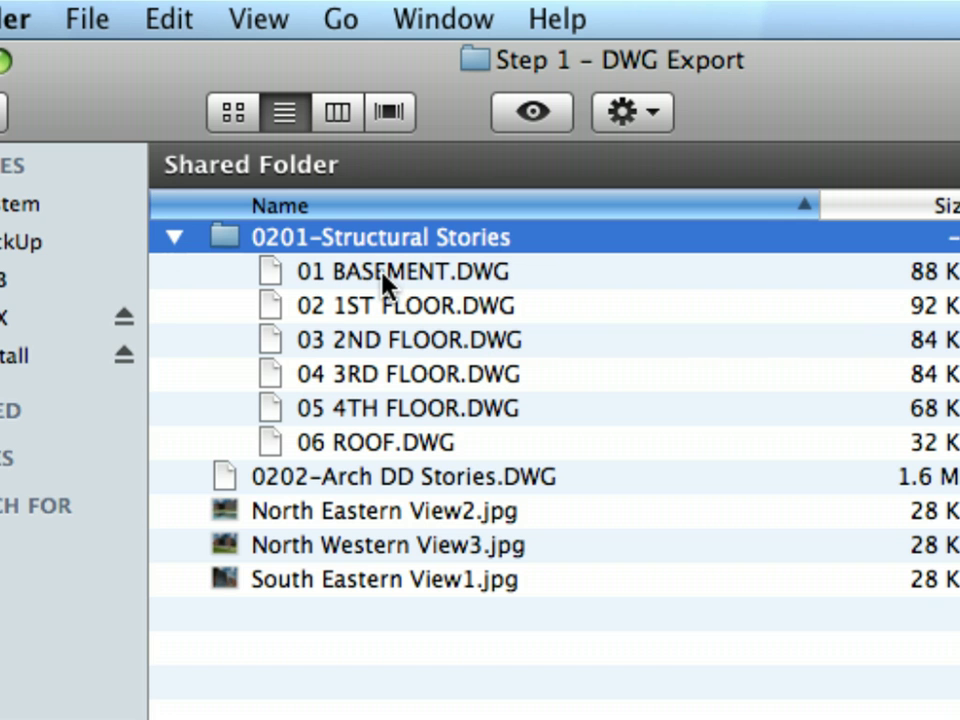
left_click(410, 482)
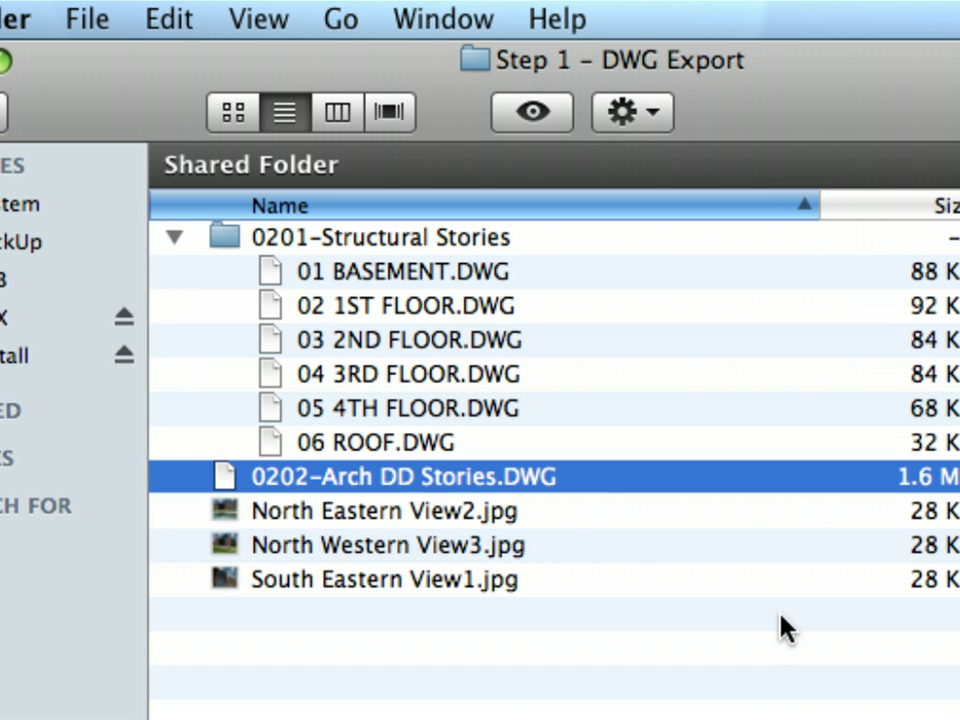
left_click(548, 513)
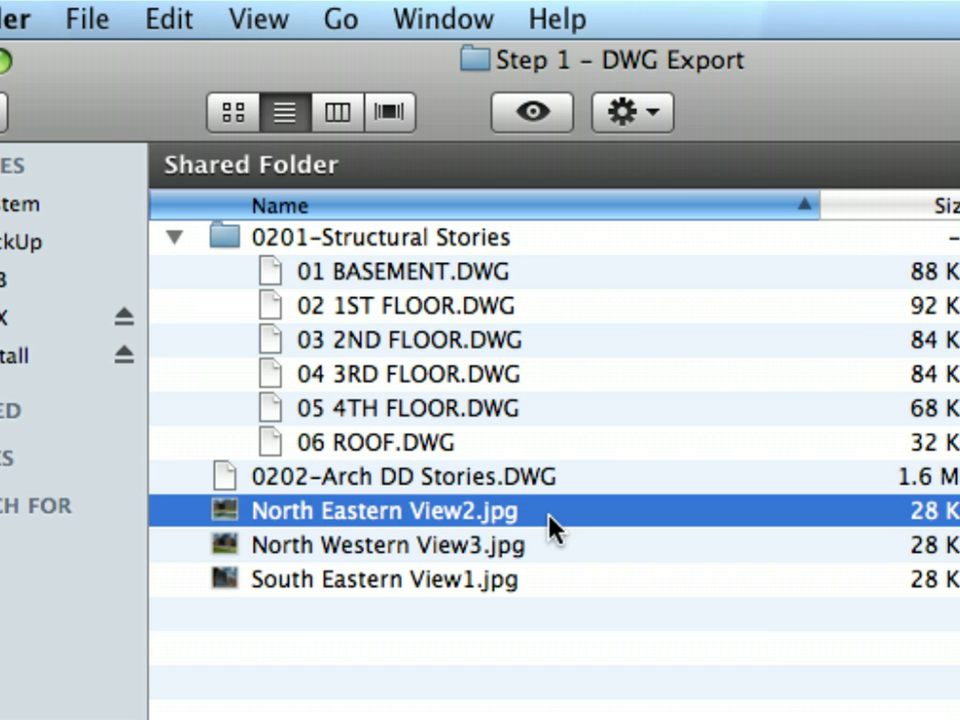
key("Down")
key("Down")
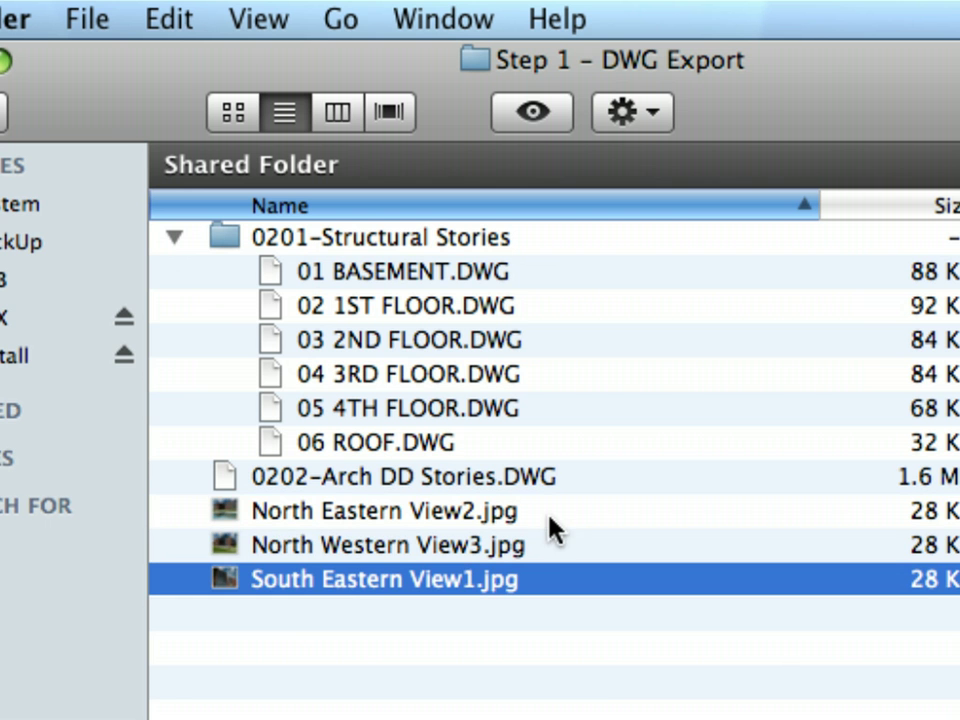
Step: Switch to Windows and open 05 4th floor.dwg from the 0201-Structural Stories folder in AutoCAD to inspect the plan
left_click(591, 691)
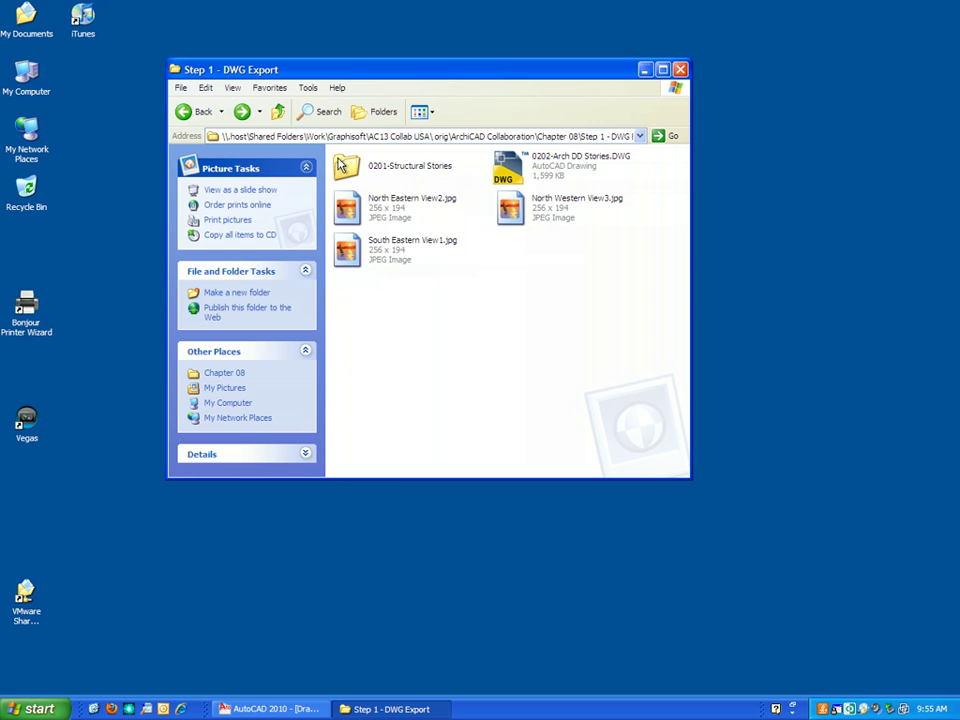
left_click(343, 172)
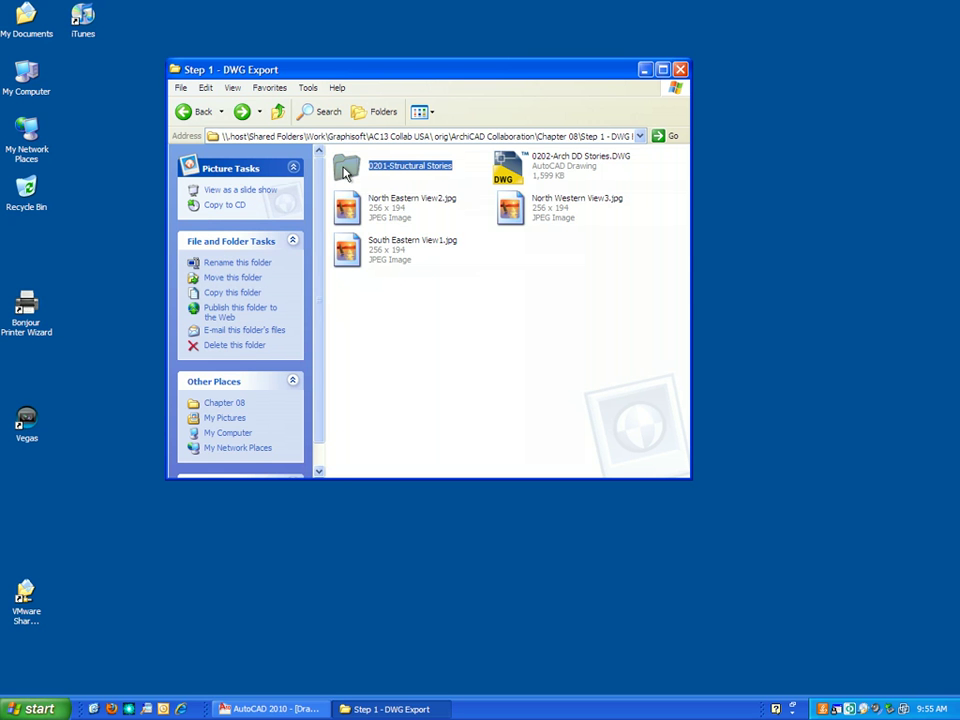
double_click(343, 172)
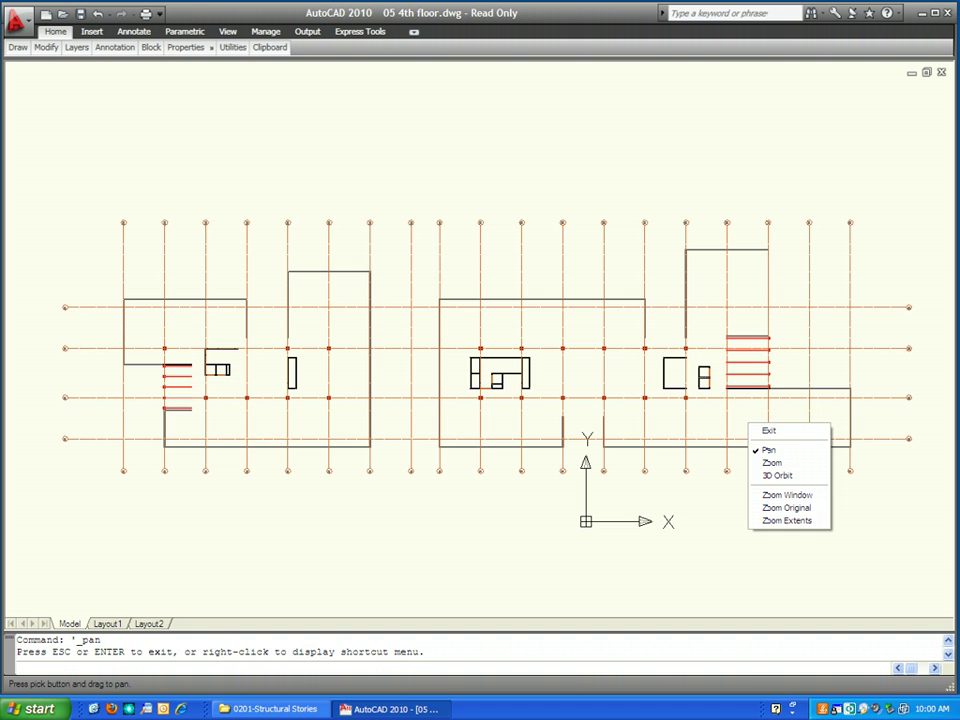
left_click(768, 430)
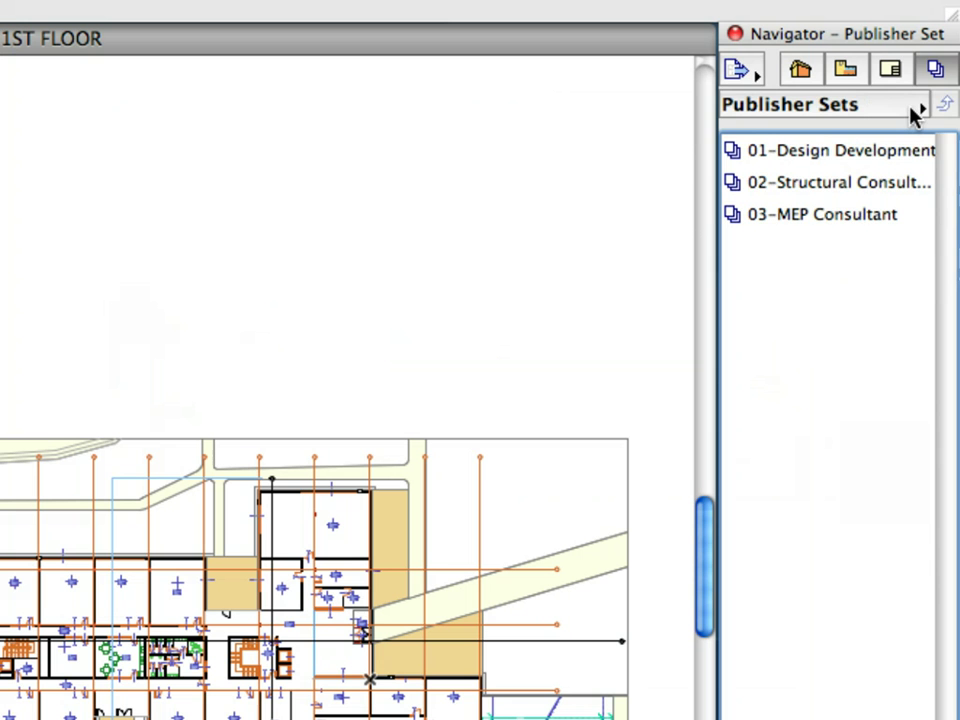
Step: Back in ArchiCAD, open the 04 3RD FLOOR view of the 02-Structural Consultant set and examine its structural plan
left_click(914, 112)
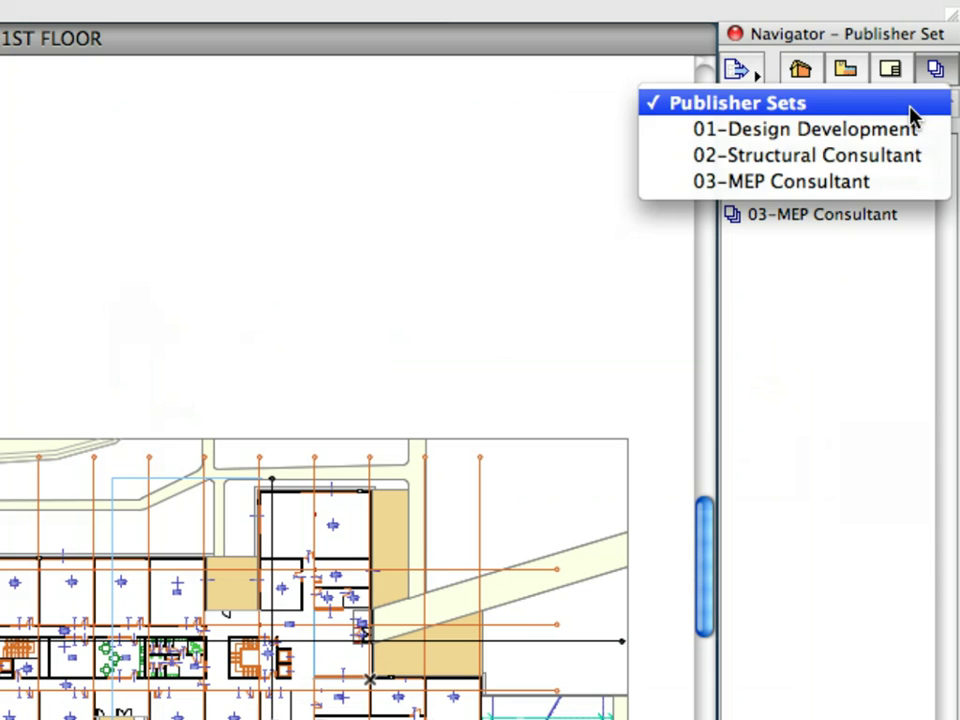
left_click(920, 158)
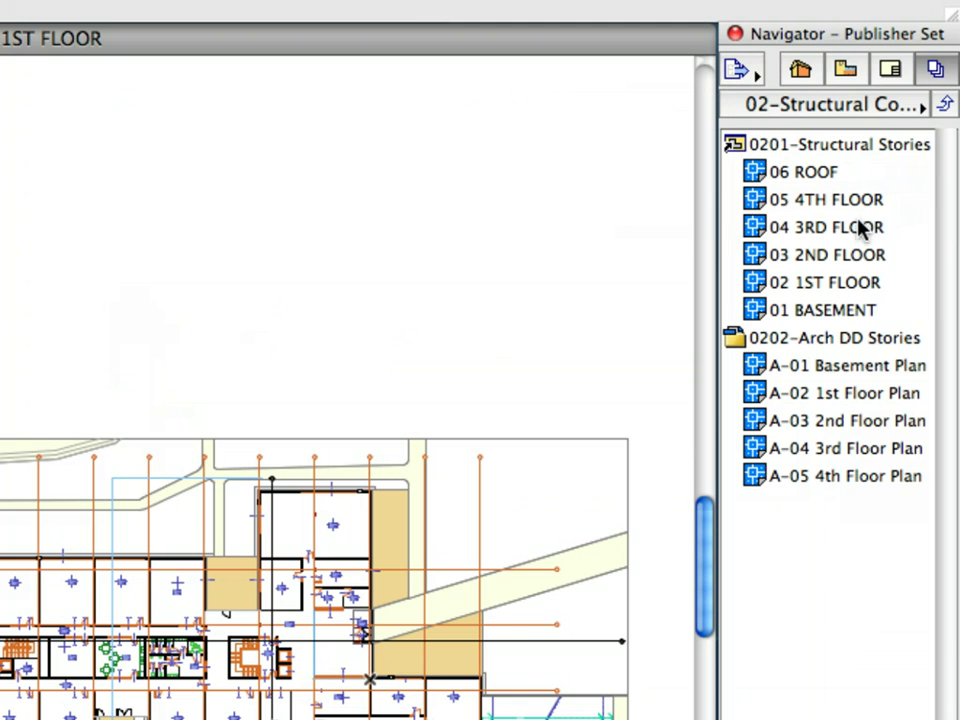
left_click(861, 229)
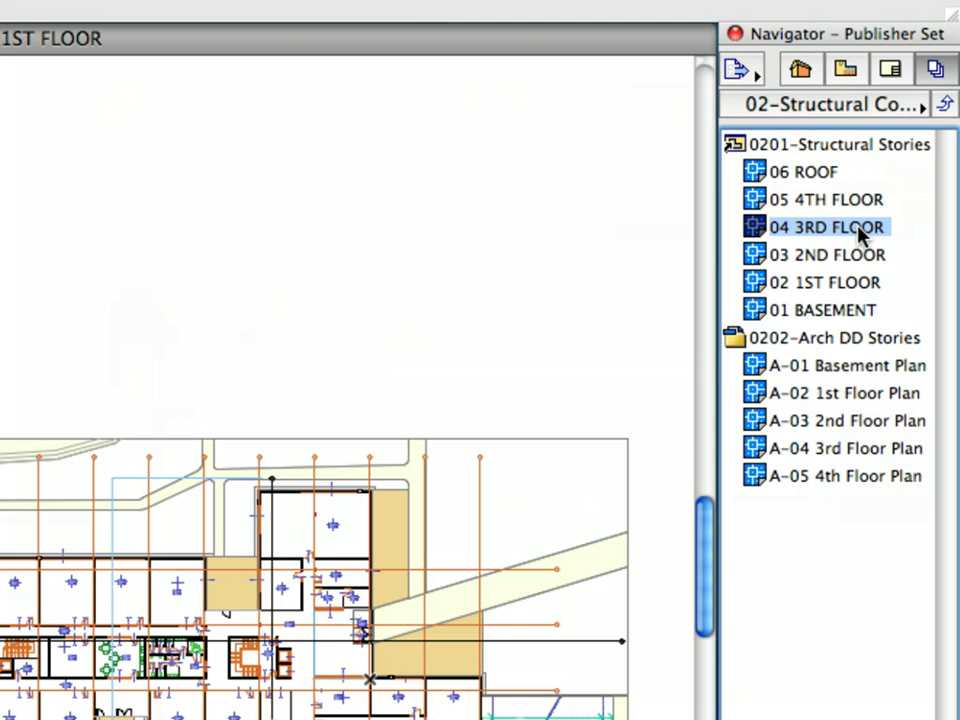
double_click(861, 229)
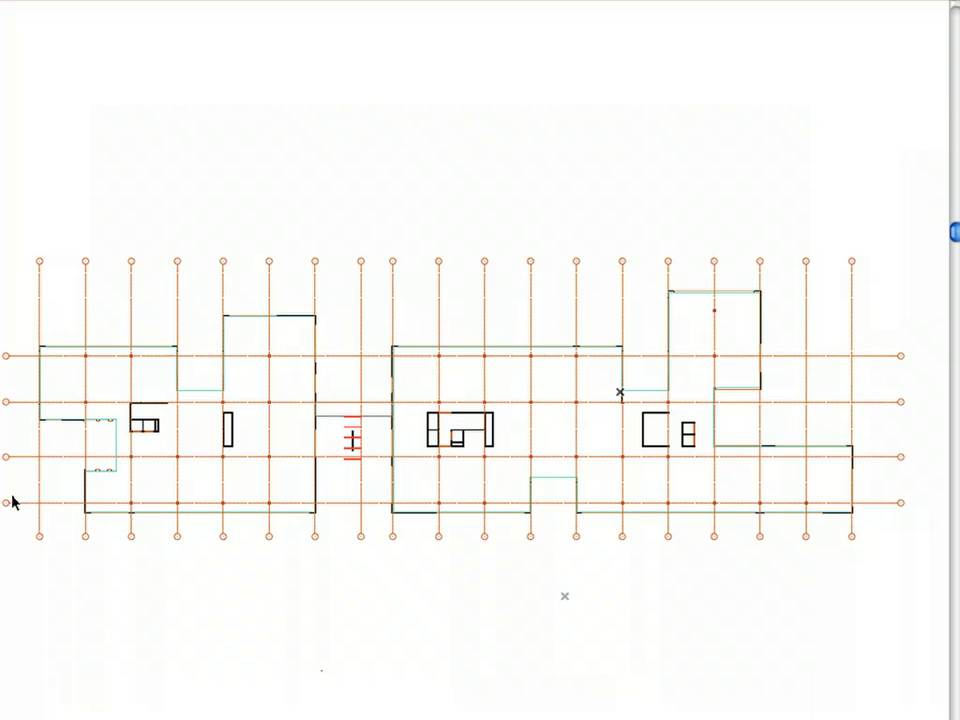
scroll(207, 506, "up", 5)
middle_click_drag(197, 442, 268, 538)
middle_click_drag(492, 463, 495, 585)
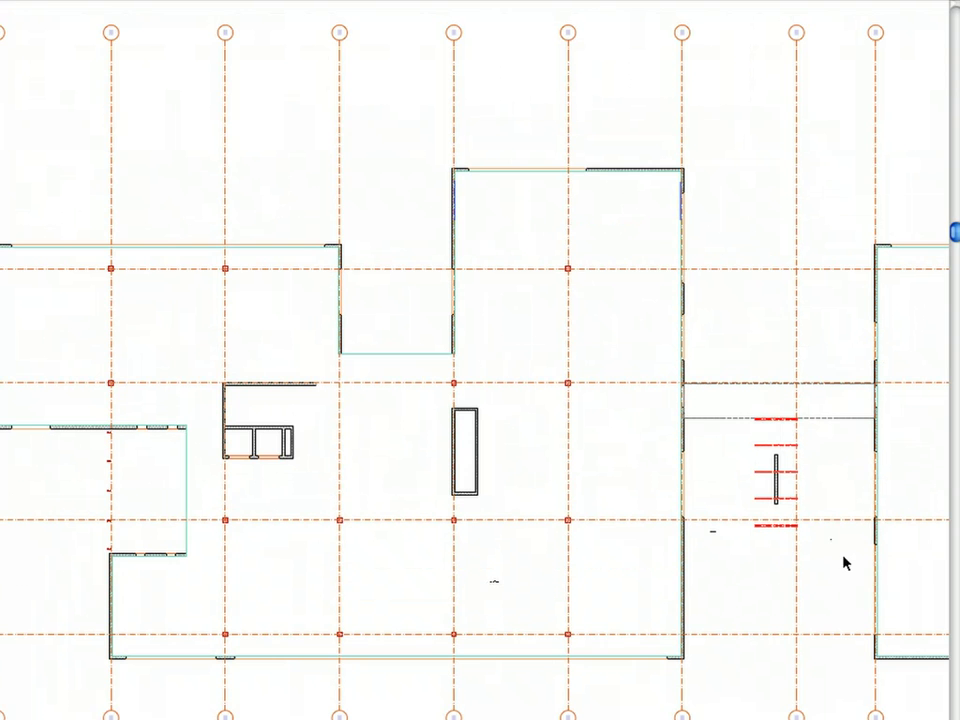
middle_click_drag(843, 563, 79, 549)
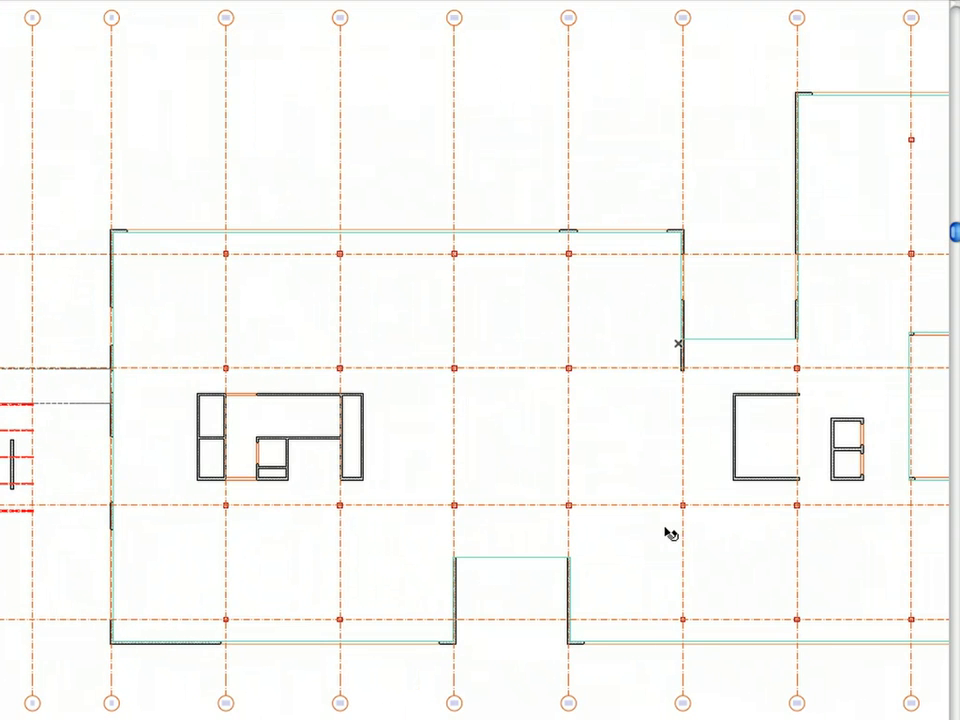
Step: Examine the core walls and columns around the stair and elevator shafts in the 3rd floor structural plan
middle_click_drag(823, 544, 418, 529)
scroll(253, 379, "up", 1)
scroll(285, 398, "up", 3)
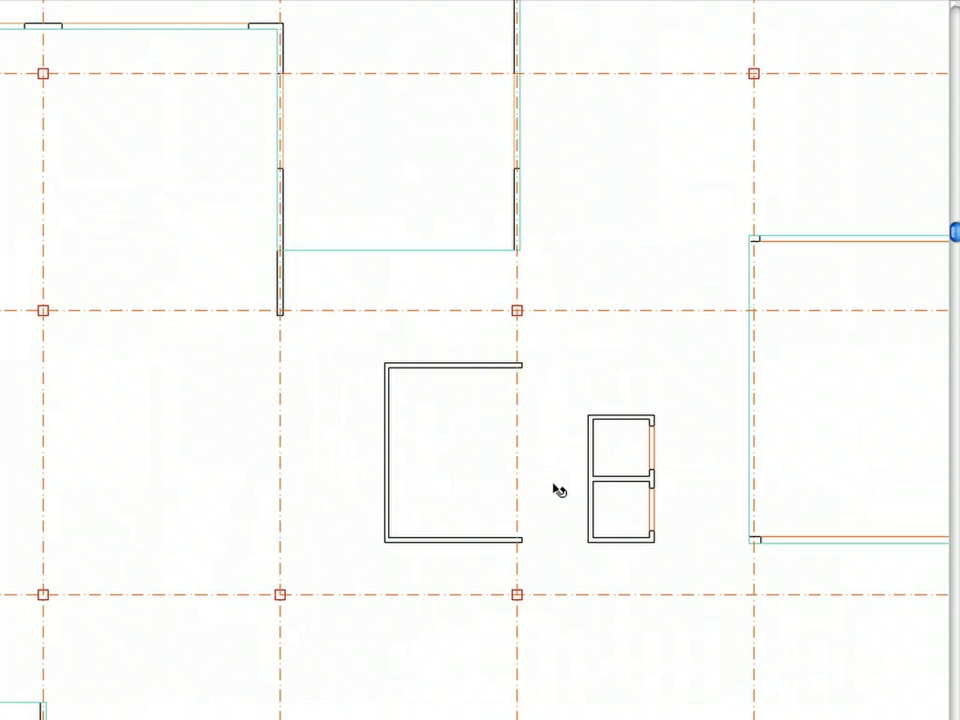
scroll(664, 531, "up", 2)
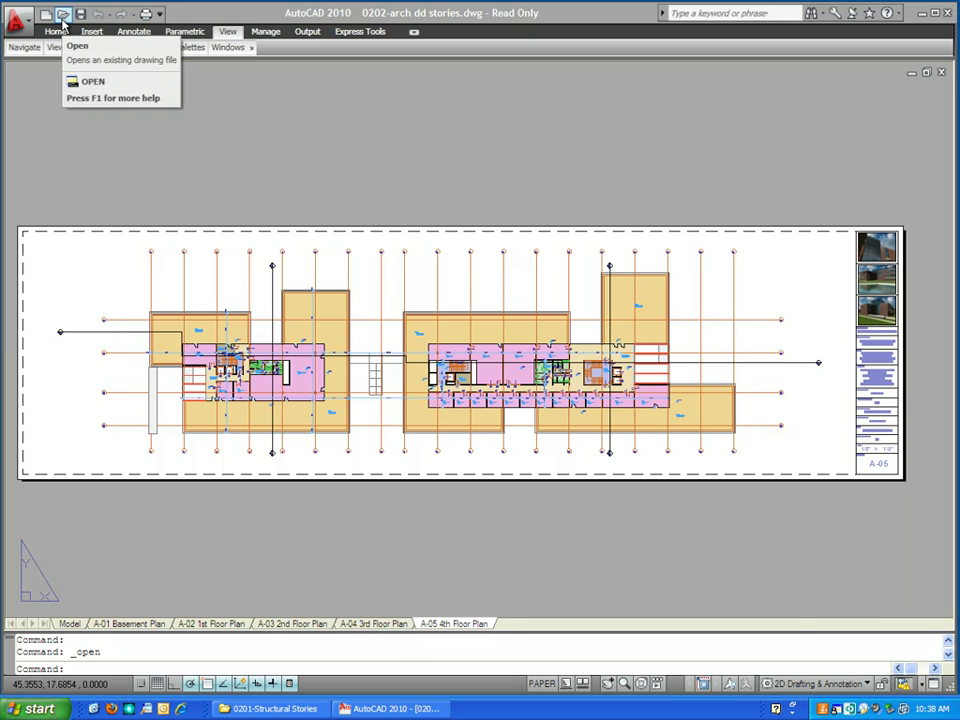
Step: Switch to AutoCAD and inspect the staircase and two elevators on the A-01 Basement Plan layout of 0202-Arch DD Stories.dwg
left_click(62, 15)
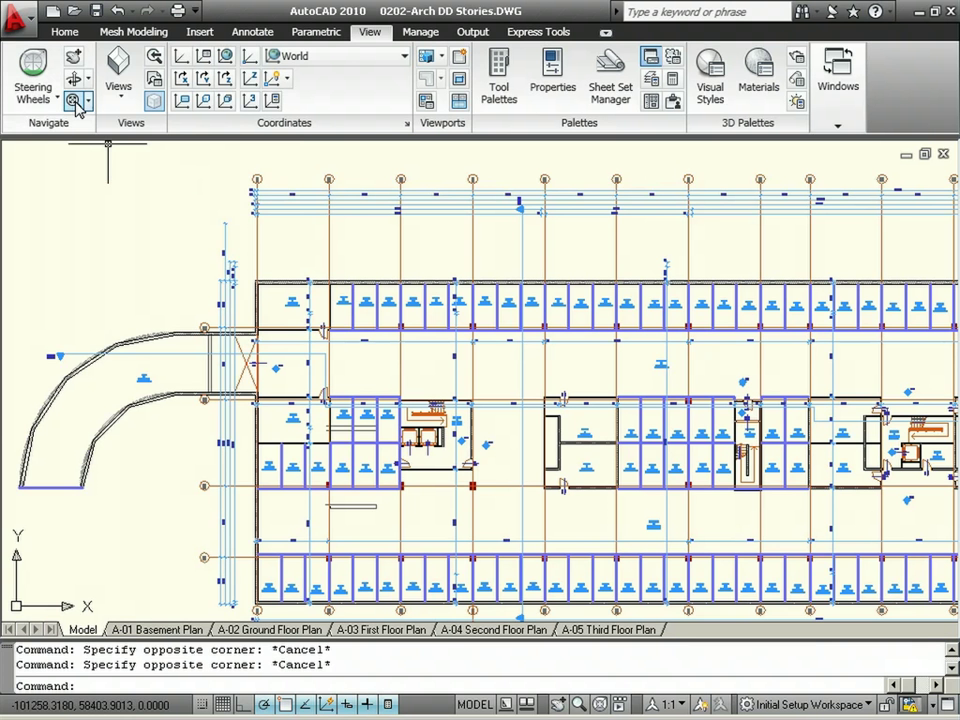
left_click(73, 101)
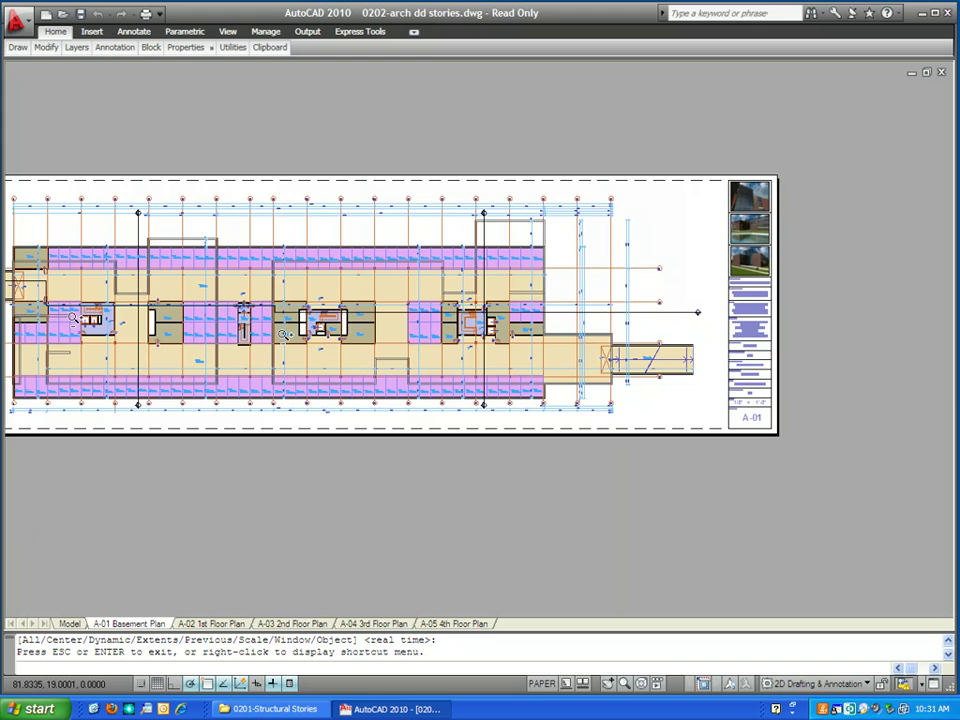
scroll(74, 318, "up", 5)
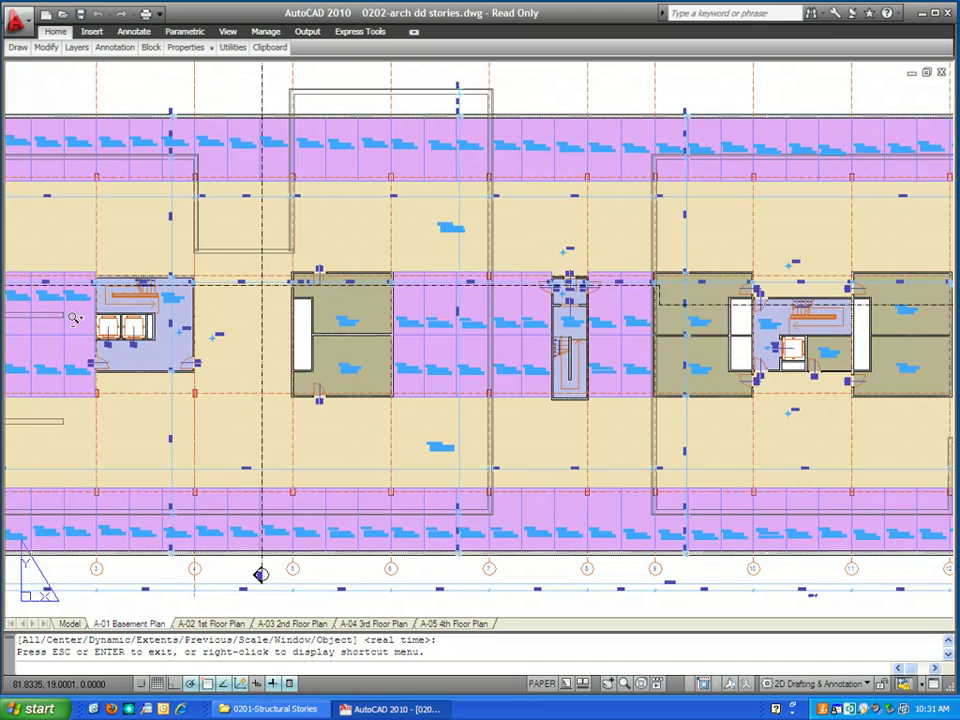
scroll(74, 318, "up", 3)
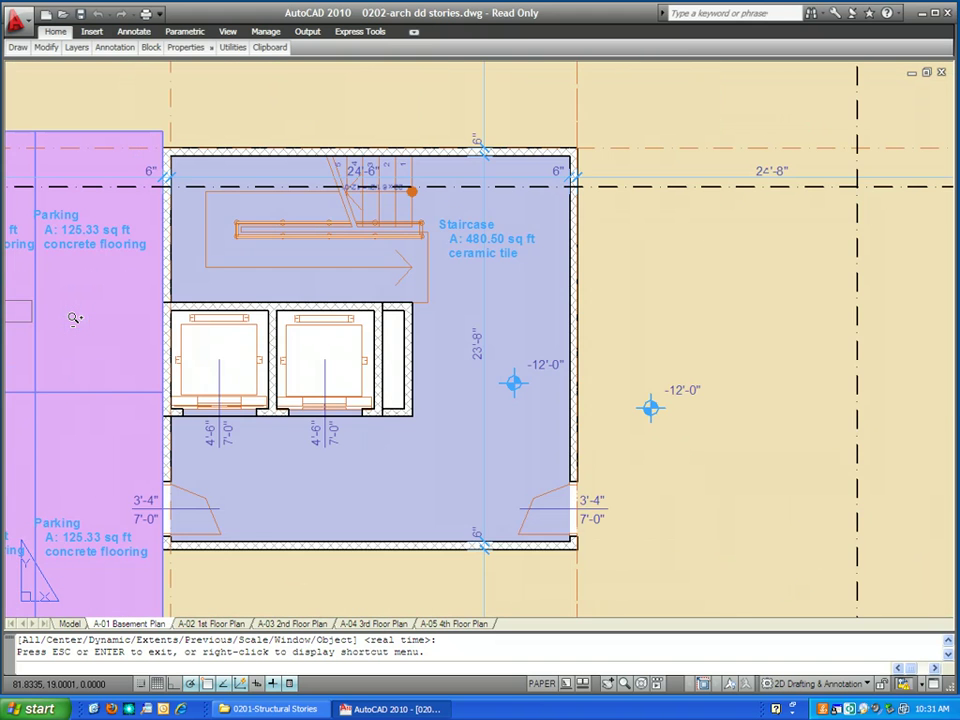
scroll(74, 318, "up", 2)
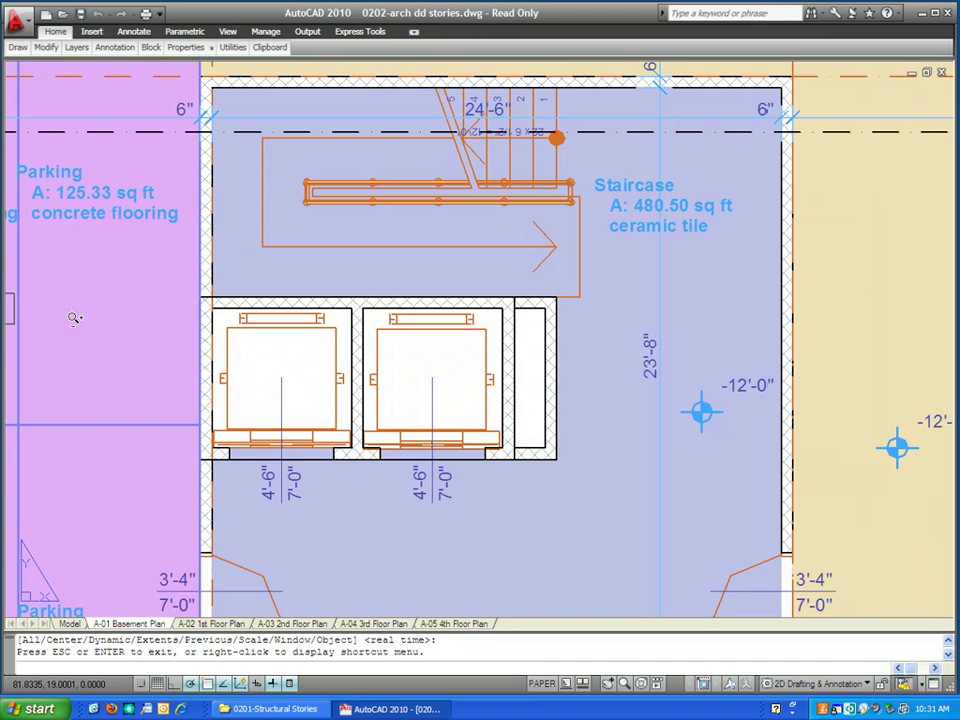